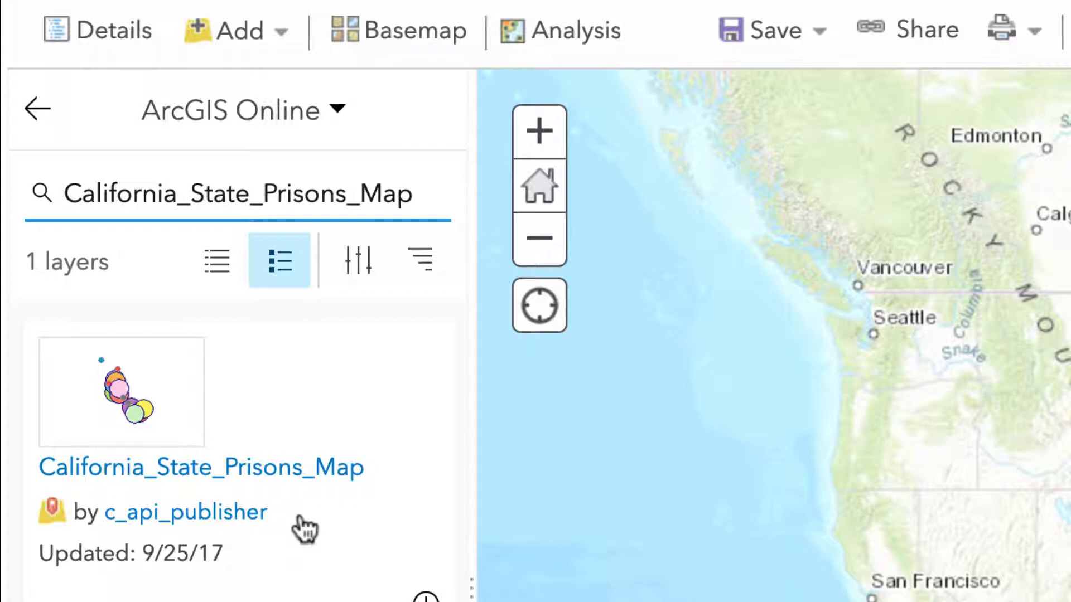
Open the details of the California_State_Prisons_Map search result and review its description, terms of use, credits and publisher
left_click(317, 479)
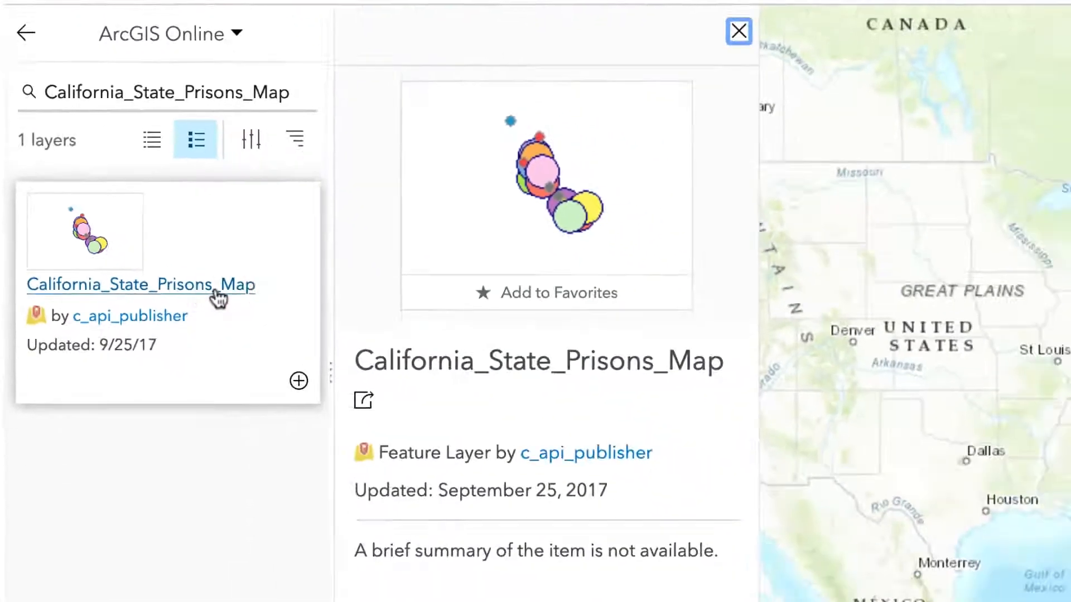
scroll(464, 294, "down", 4)
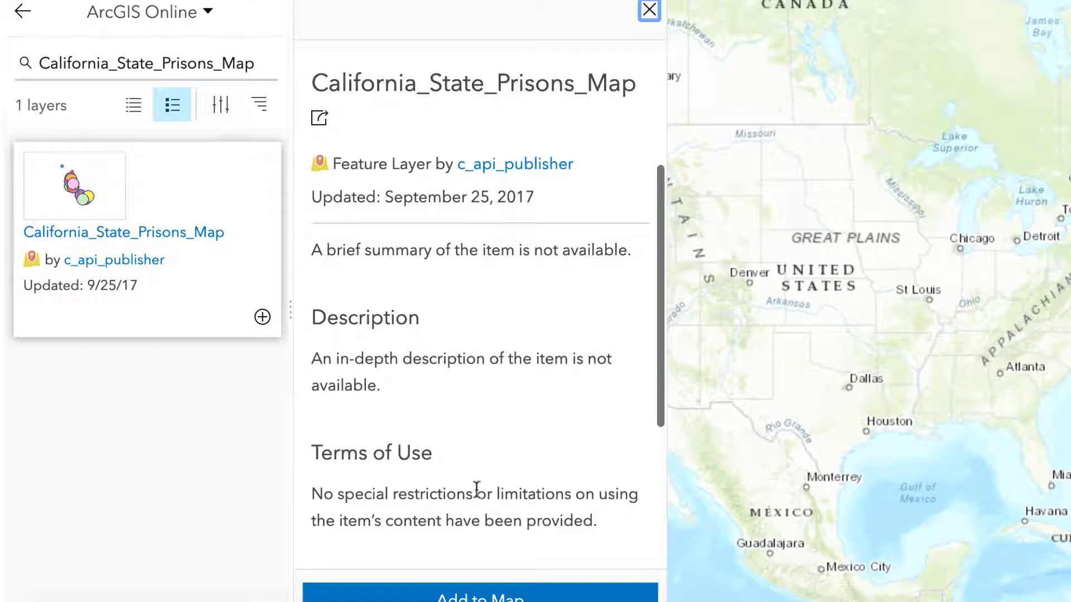
scroll(397, 436, "up", 4)
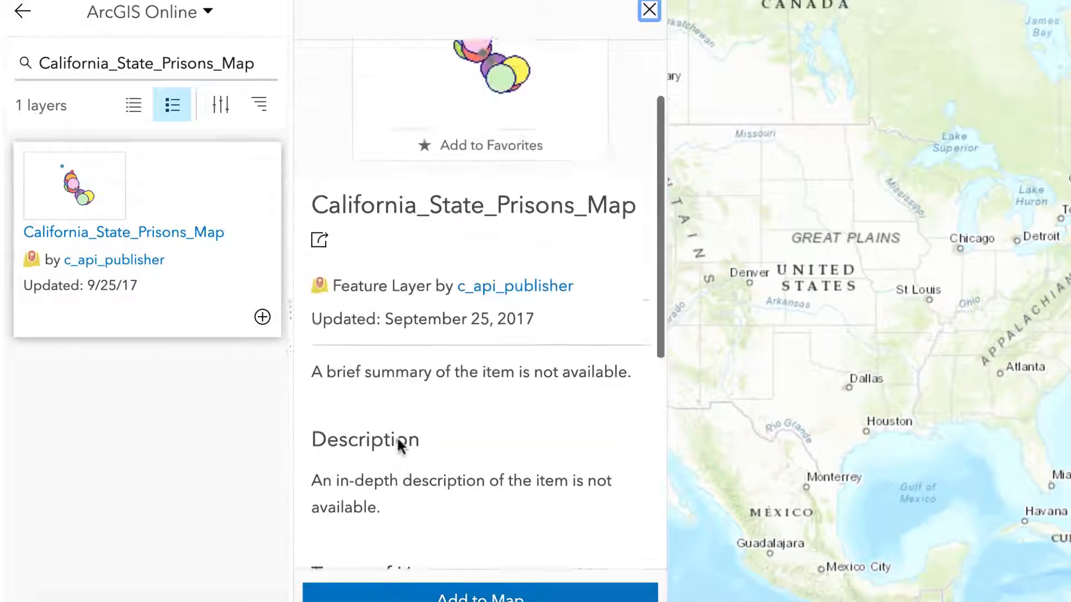
scroll(396, 436, "down", 4)
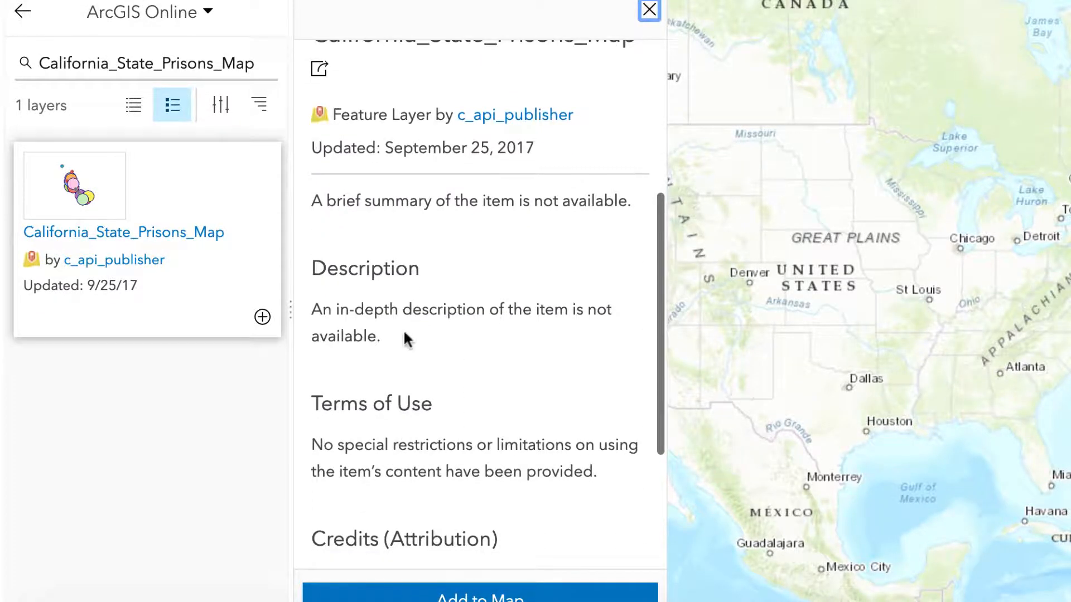
scroll(405, 323, "down", 2)
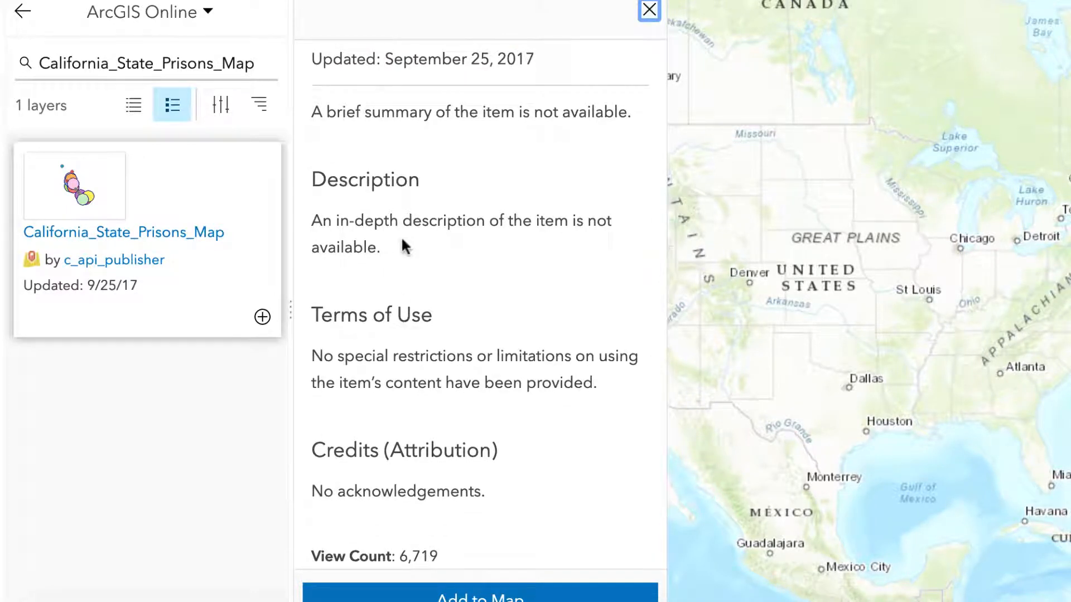
scroll(403, 245, "up", 8)
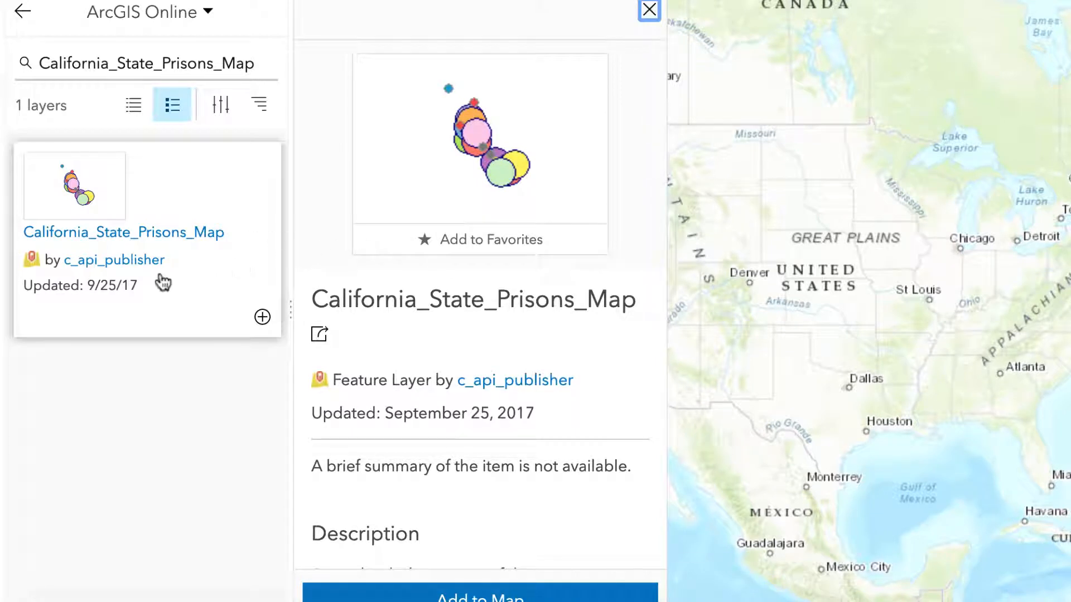
left_click(116, 264)
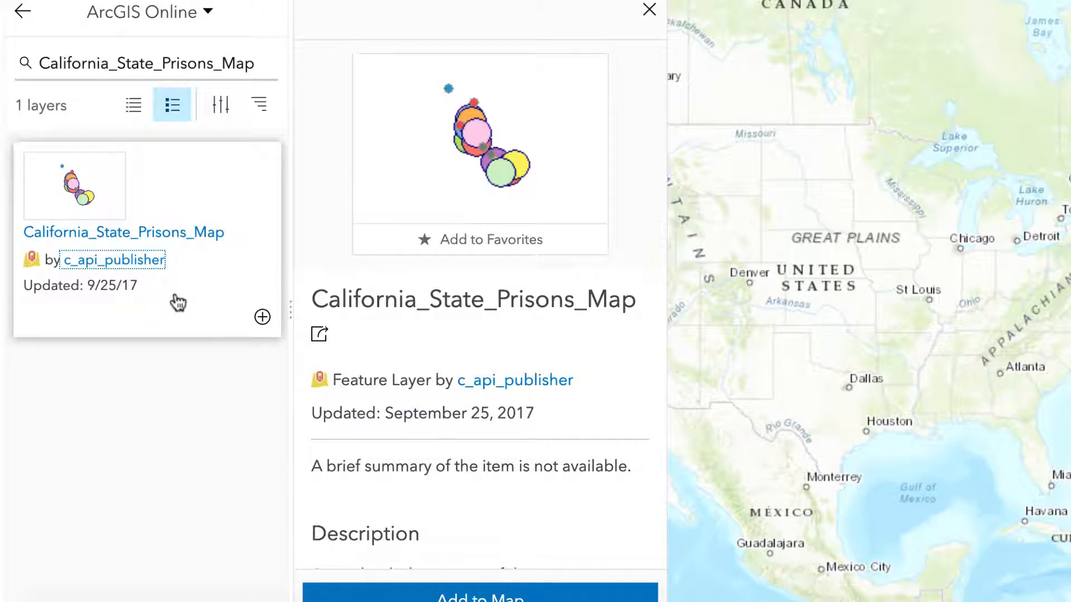
Add the California_State_Prisons_Map layer to the map, leave the layer search and show the map's contents
left_click(262, 318)
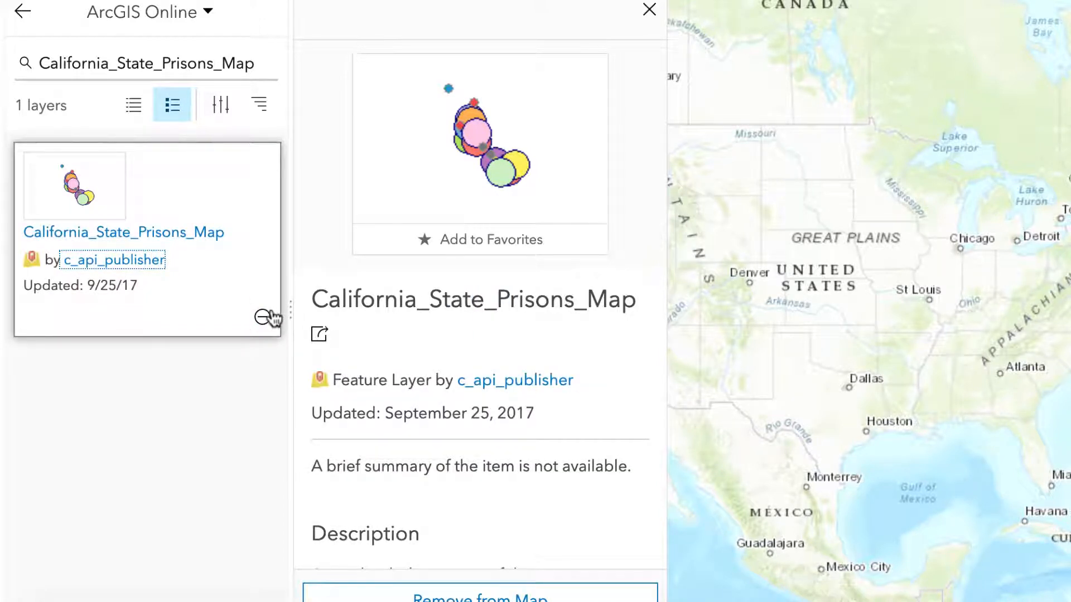
left_click(648, 11)
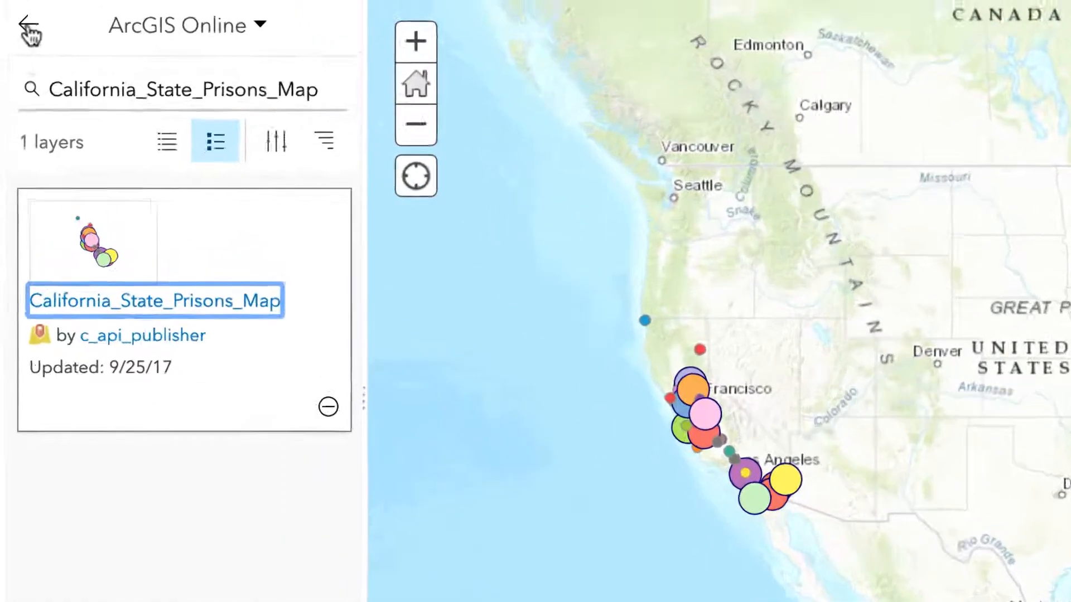
left_click(26, 27)
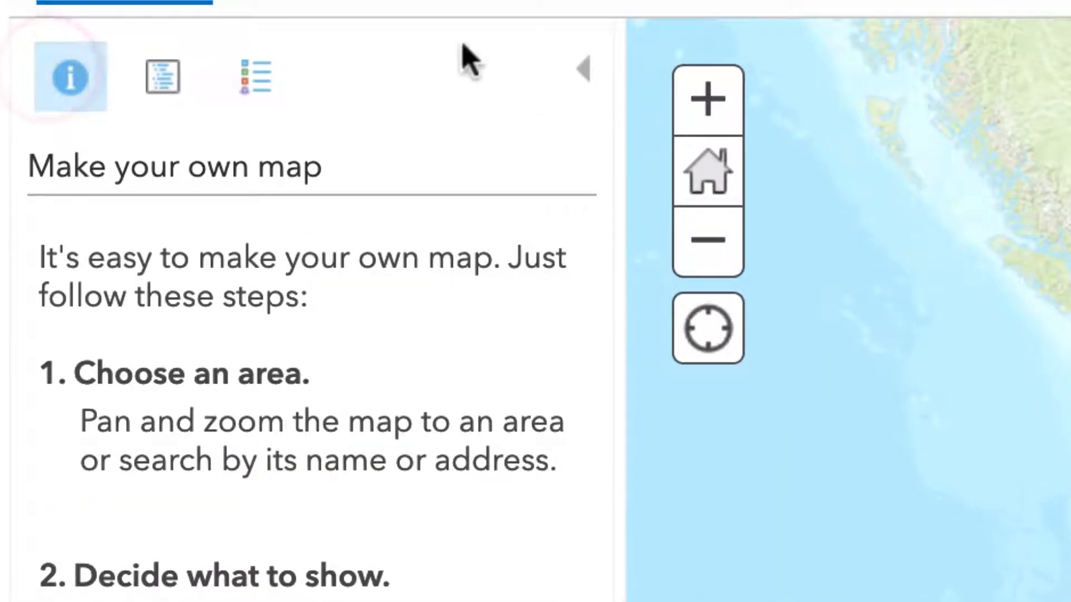
left_click(160, 106)
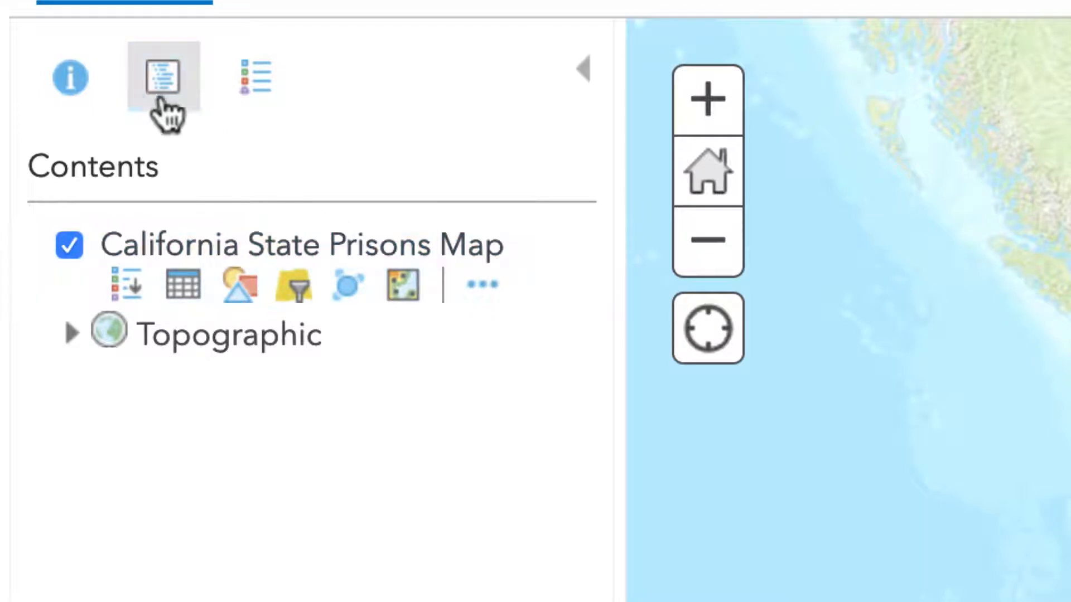
Examine the prison symbols across California up close on the map and display the layer's legend
left_click(716, 117)
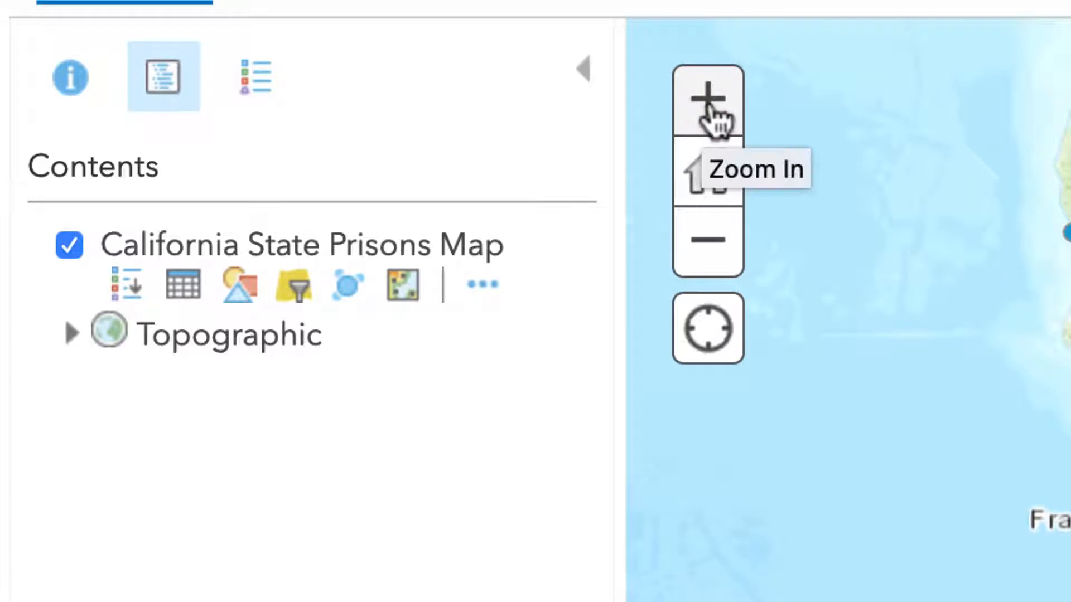
left_click(717, 117)
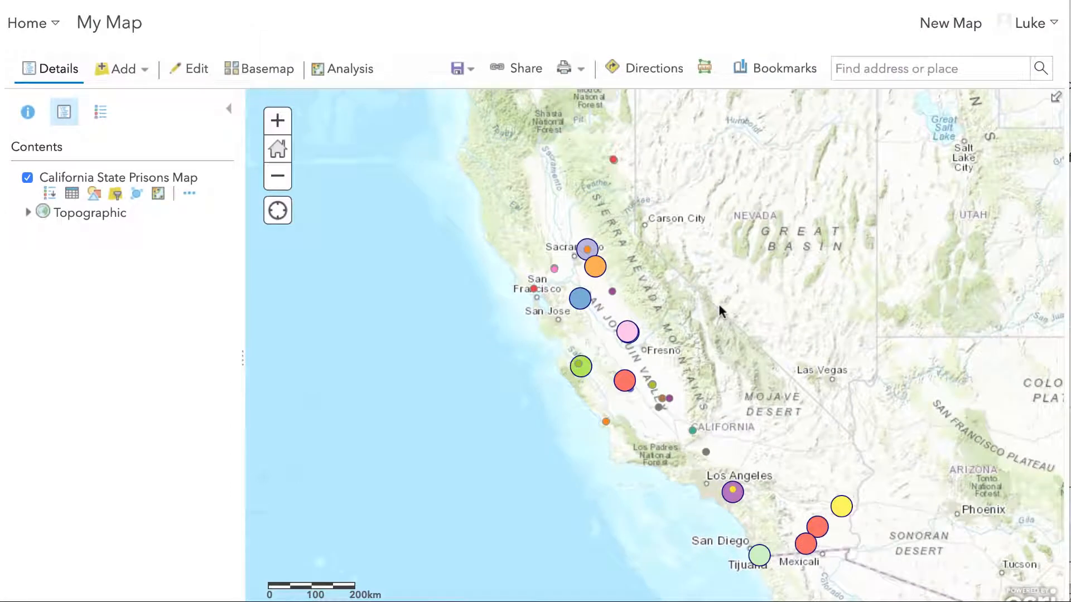
mouse_move(726, 311)
left_mouse_down()
mouse_move(767, 487)
mouse_move(717, 374)
mouse_move(704, 269)
mouse_move(788, 484)
mouse_move(715, 340)
mouse_move(730, 402)
mouse_move(743, 366)
mouse_move(556, 395)
mouse_move(754, 383)
mouse_move(694, 299)
mouse_move(689, 321)
left_mouse_up()
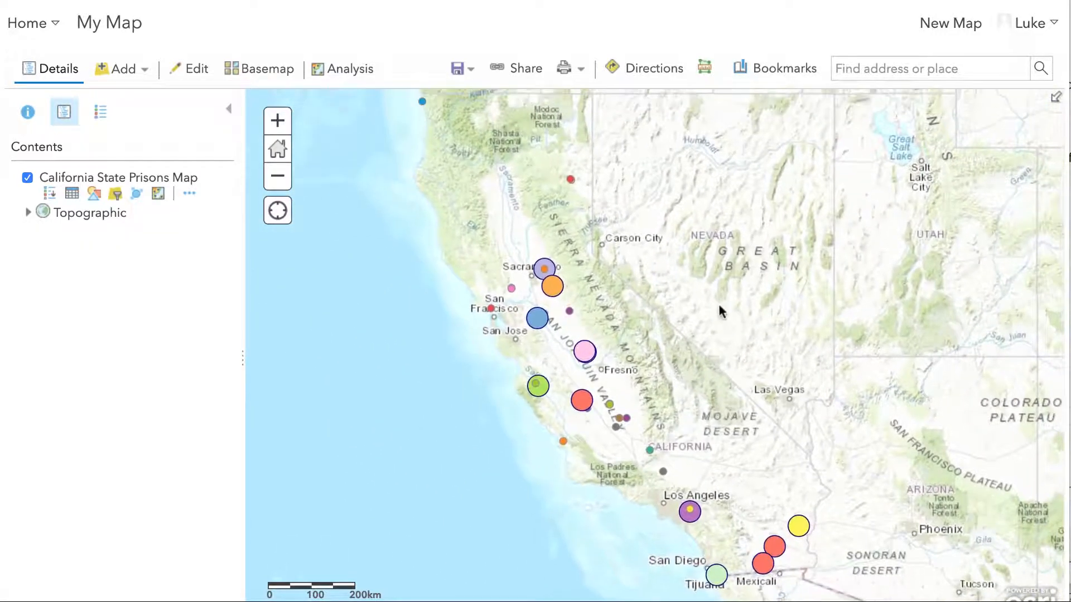
scroll(625, 361, "up", 1)
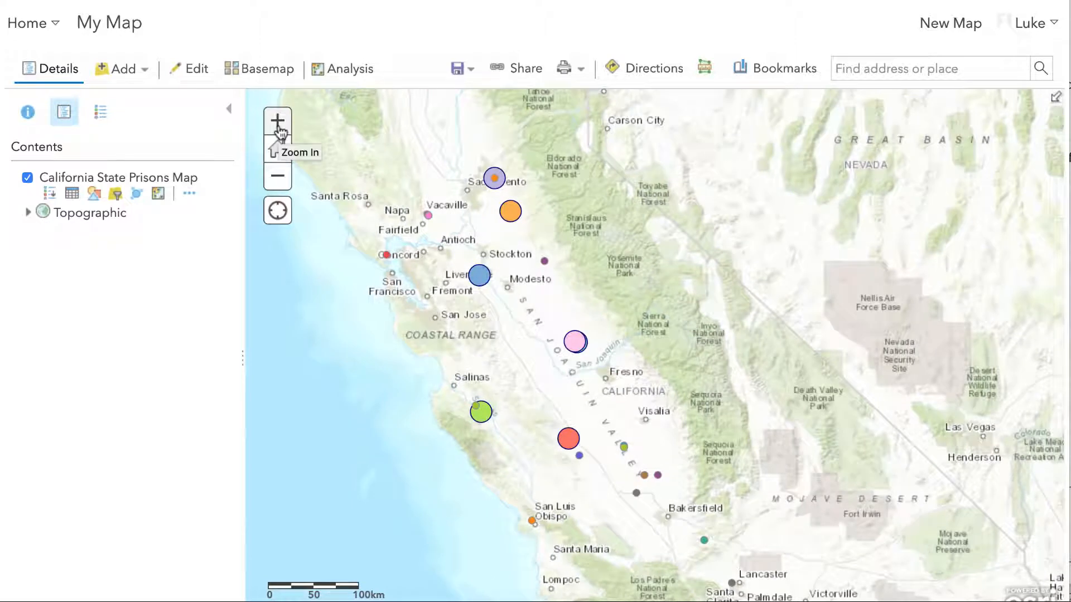
left_click(277, 176)
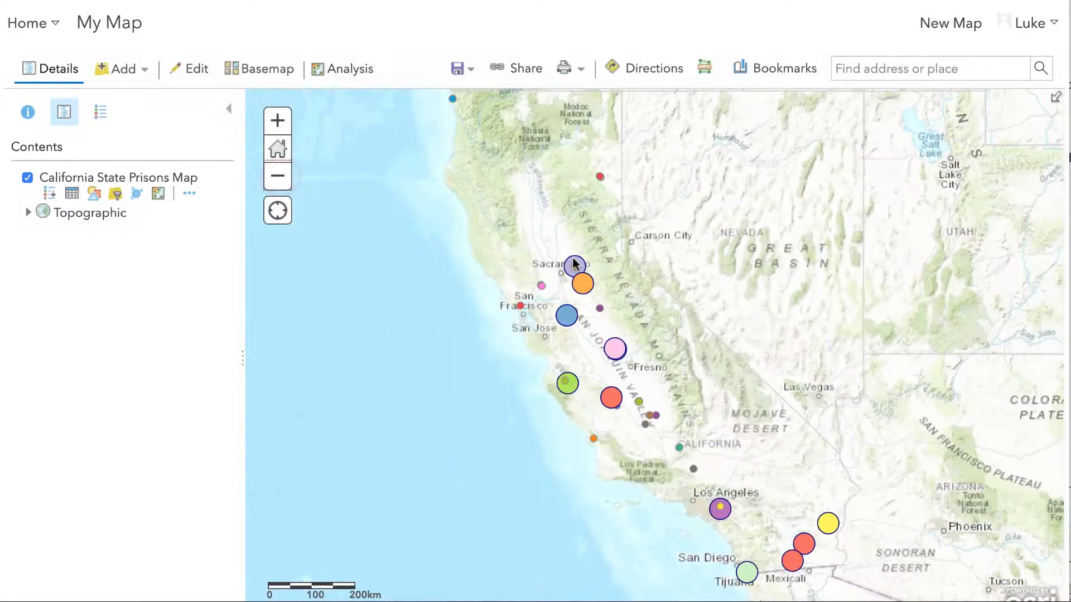
left_click_drag(667, 321, 645, 318)
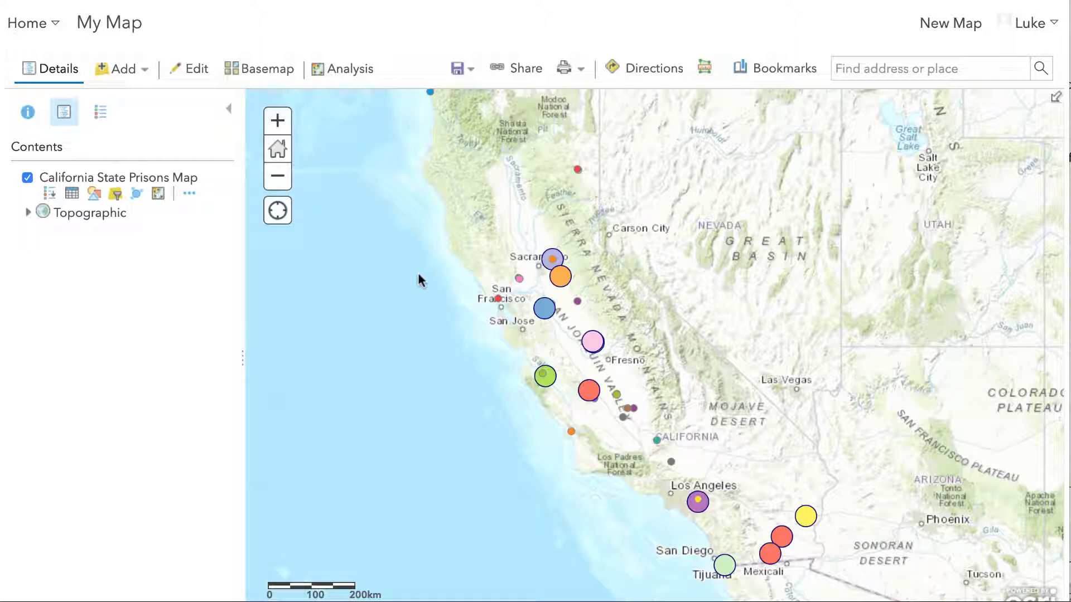
left_click(100, 111)
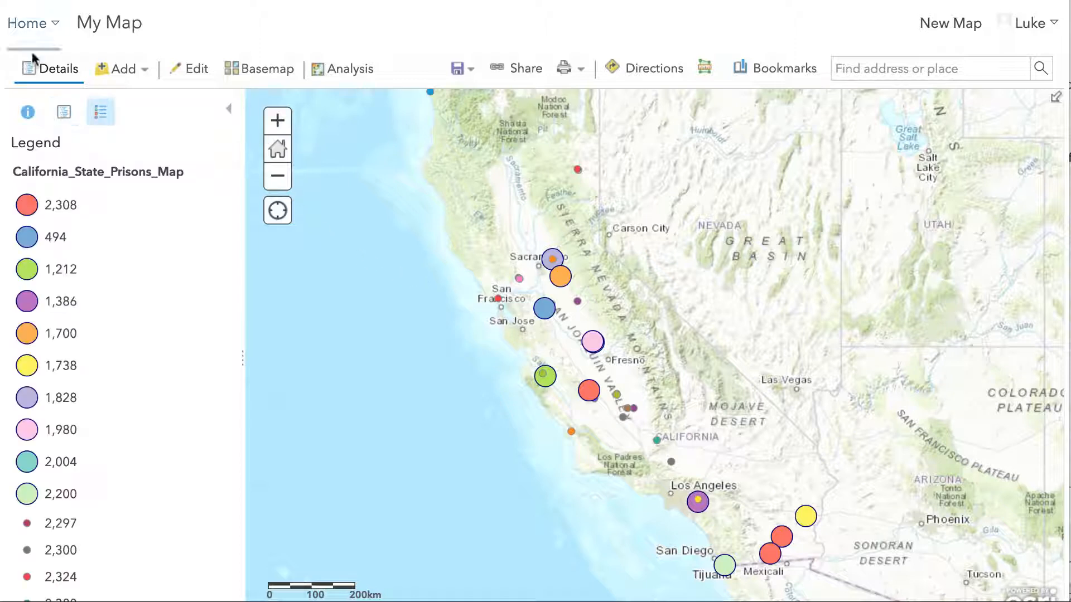
Return to the contents list, open and enlarge the California State Prisons Map attribute table to review its fields, and close it
left_click(66, 114)
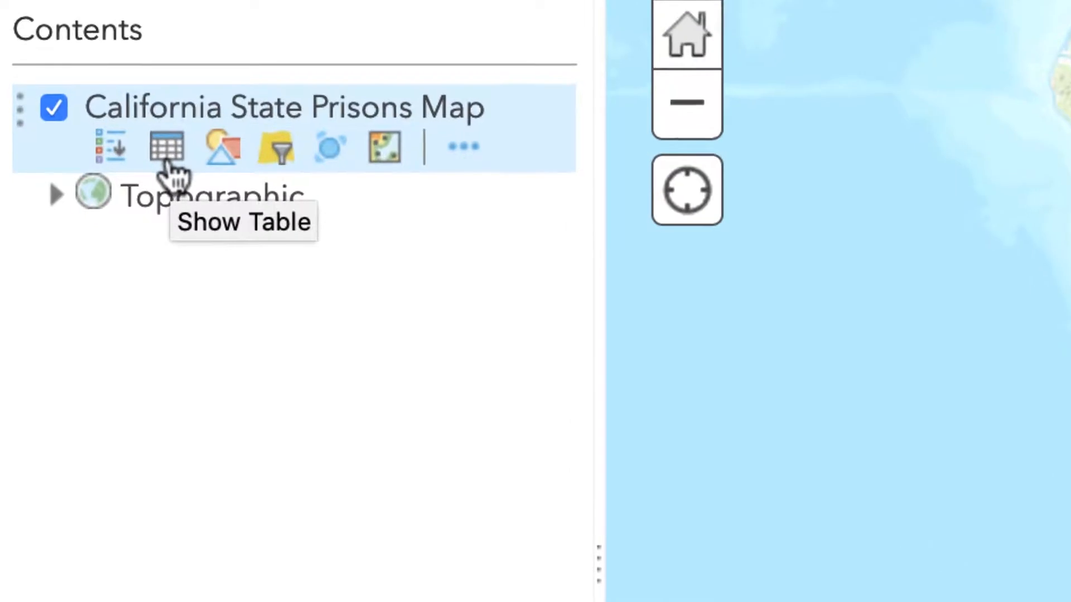
left_click(167, 149)
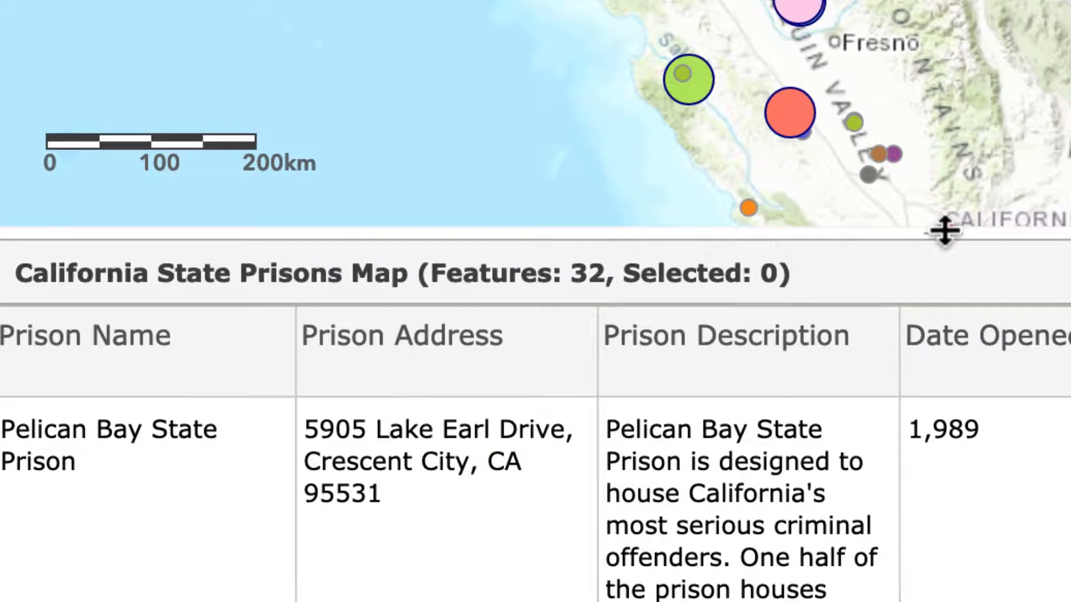
left_click_drag(944, 230, 922, 12)
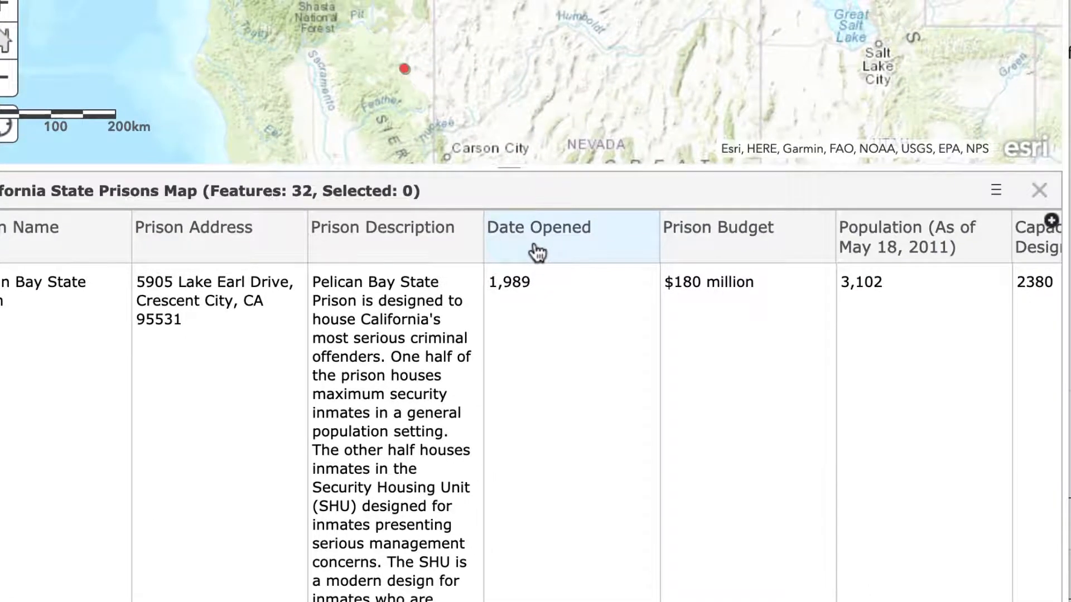
left_click(1039, 191)
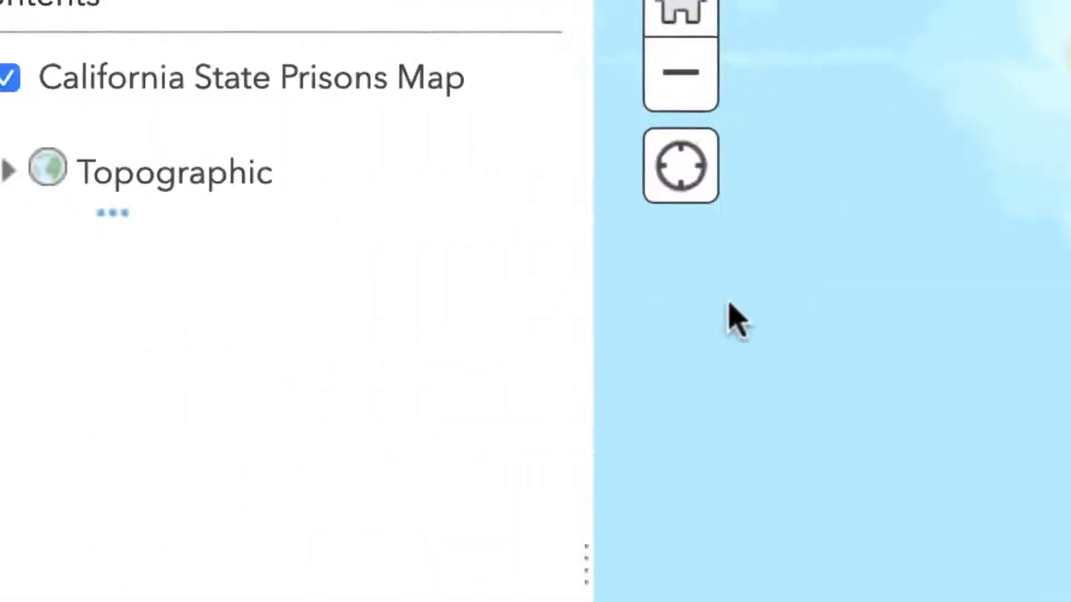
Change the style of the California State Prisons Map layer to show the Date Opened attribute
mouse_move(353, 108)
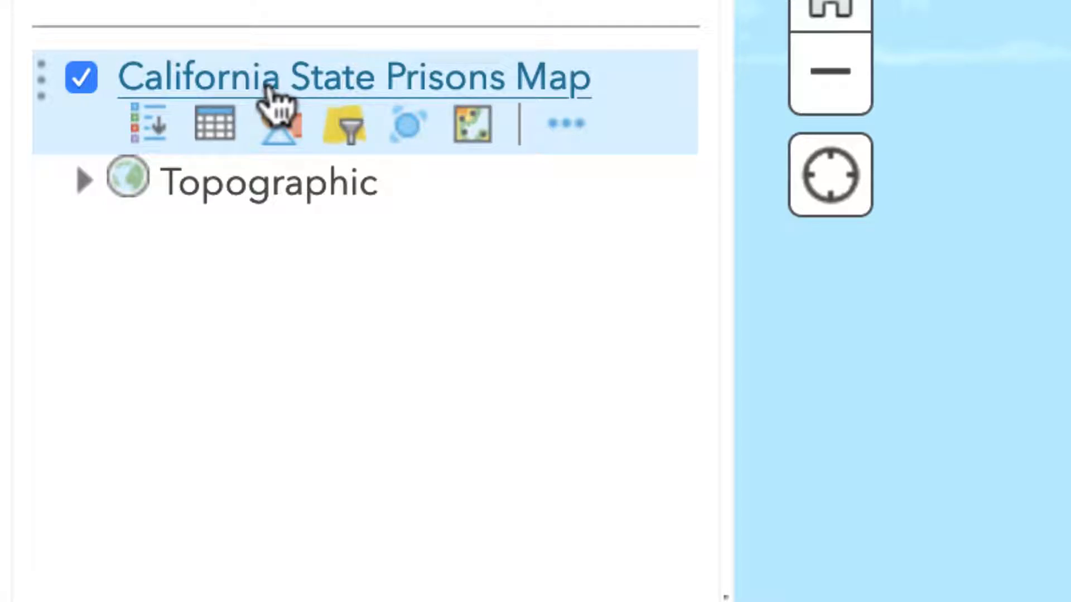
left_click(281, 136)
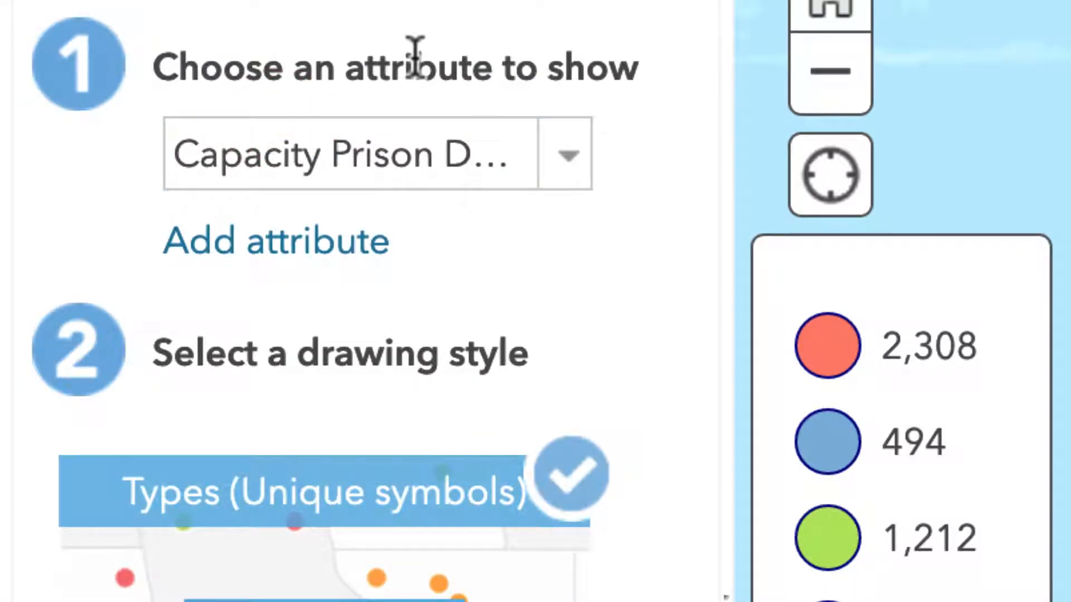
left_click(567, 170)
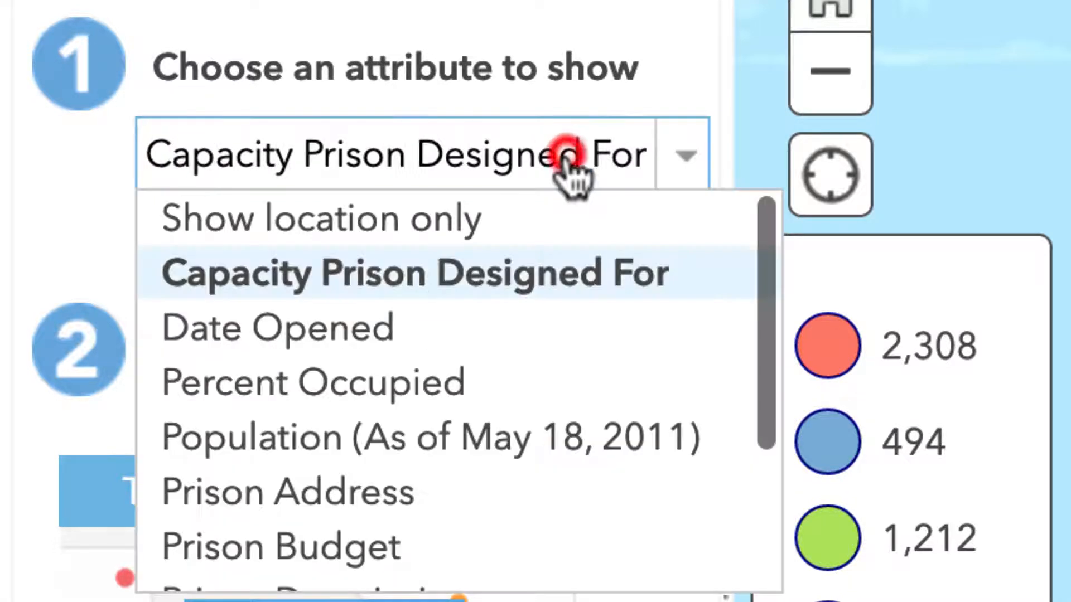
left_click(402, 333)
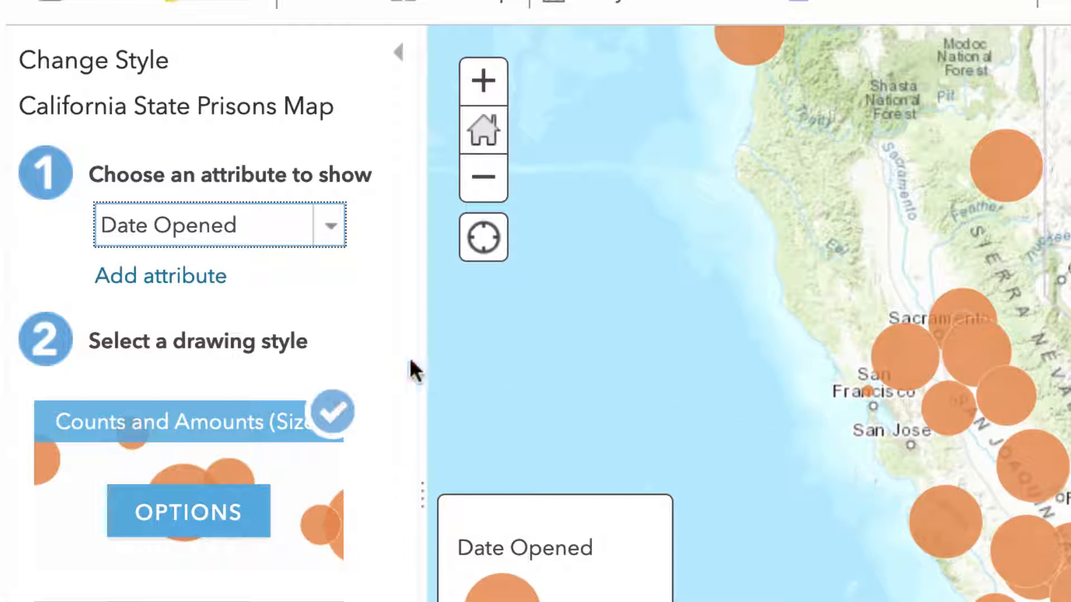
Compare the available drawing styles for Date Opened and apply Counts and Amounts (Color)
scroll(377, 393, "down", 4)
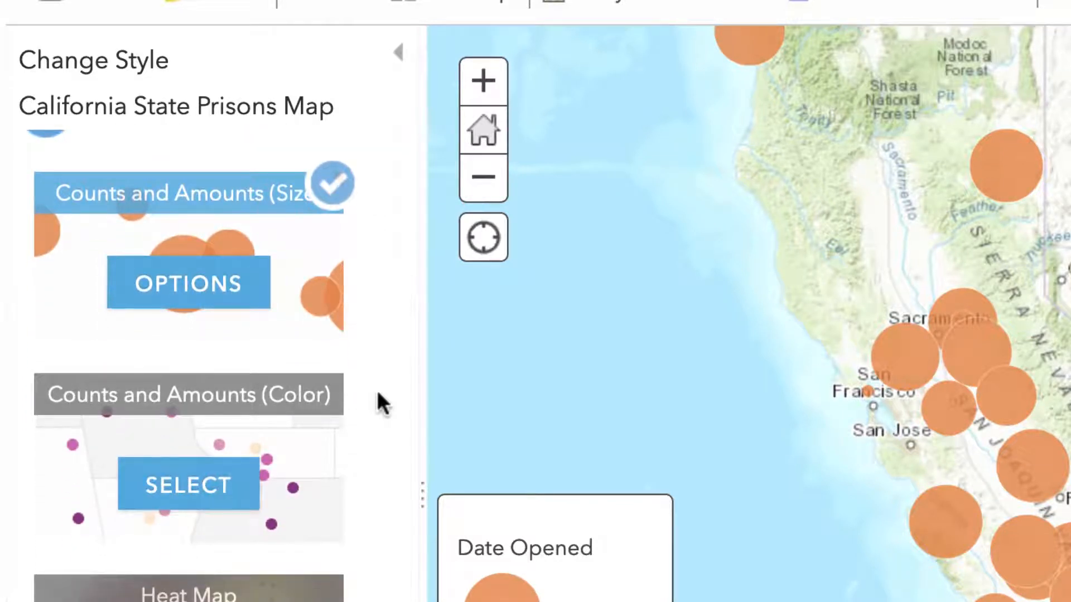
scroll(377, 393, "up", 1)
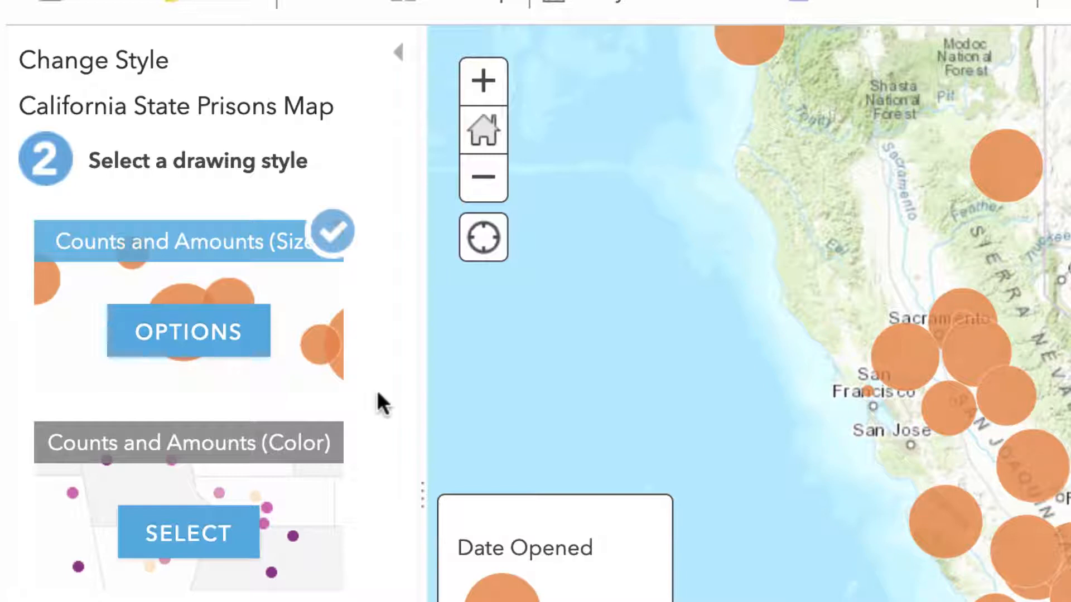
scroll(377, 390, "up", 1)
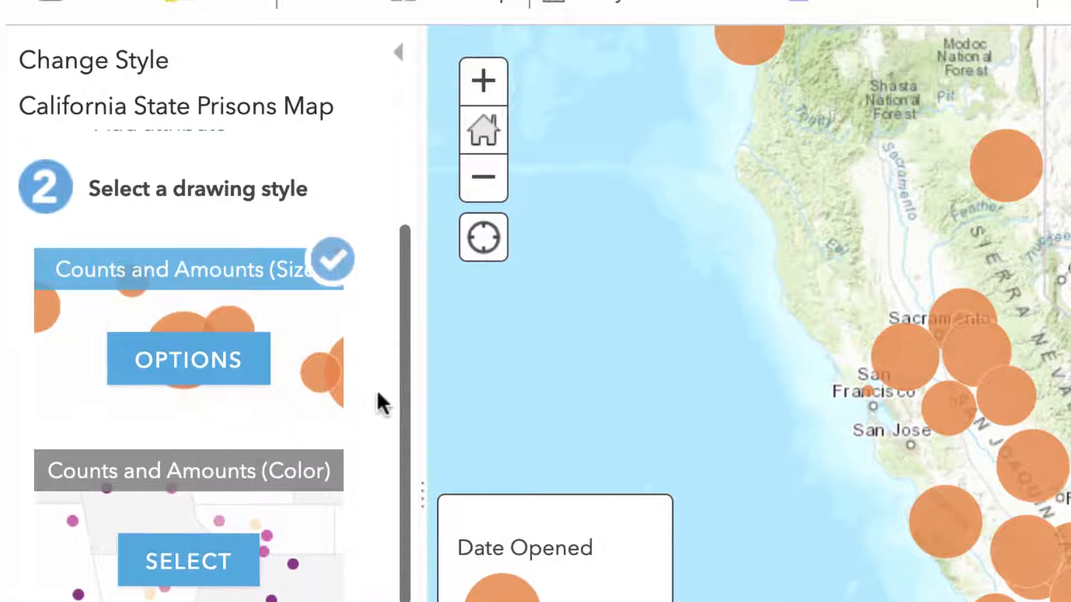
scroll(377, 389, "down", 1)
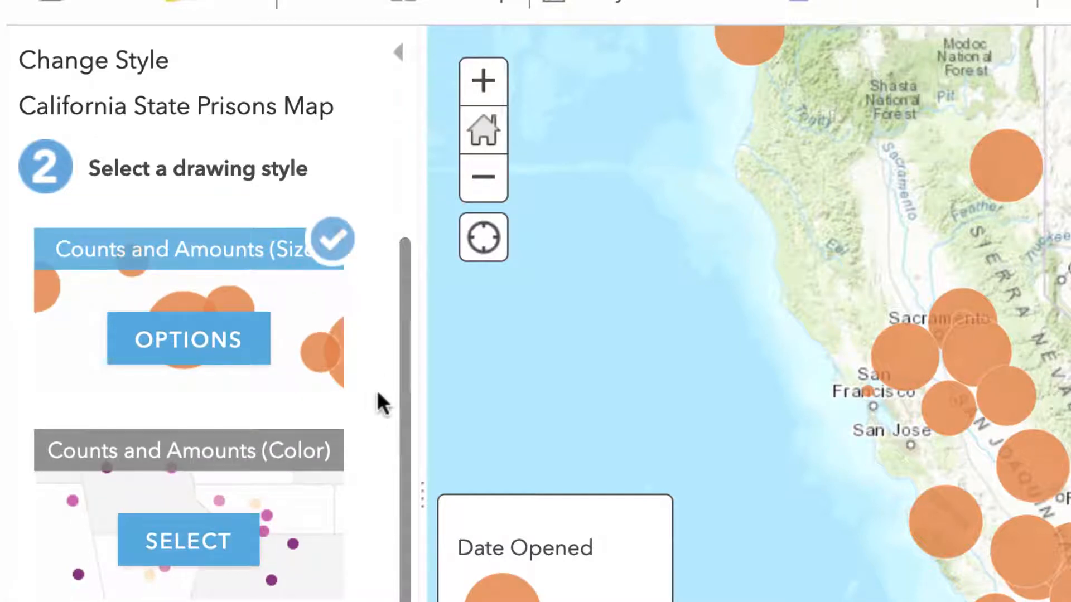
mouse_move(119, 263)
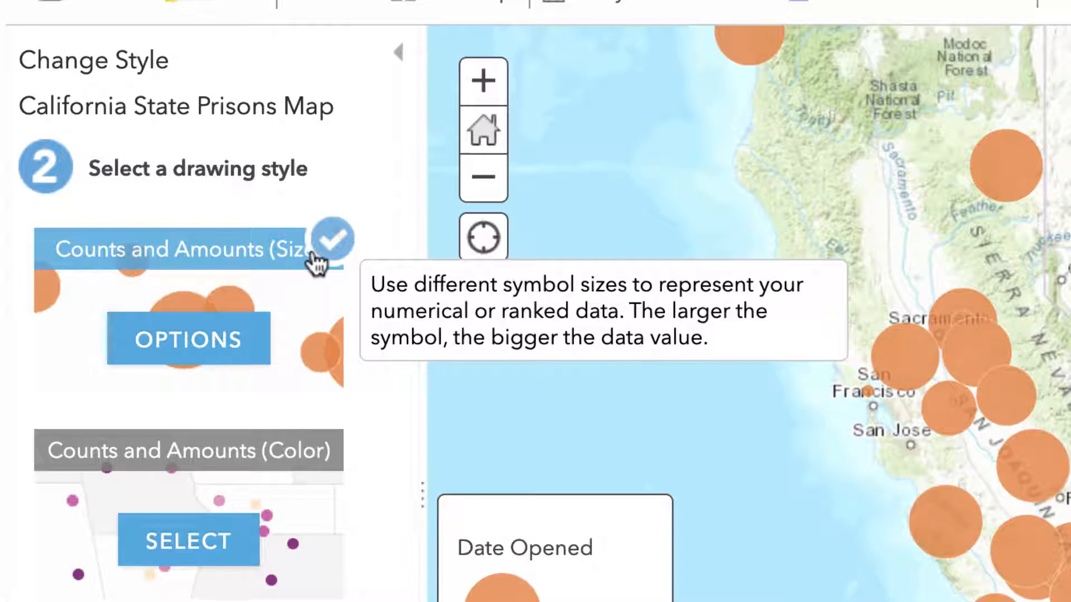
mouse_move(106, 488)
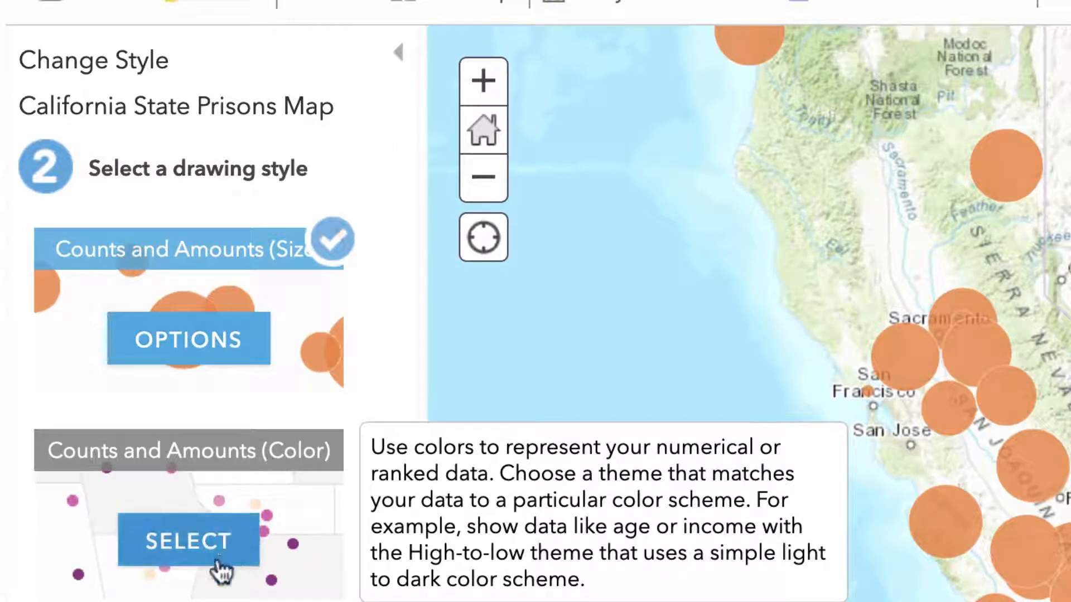
left_click(193, 545)
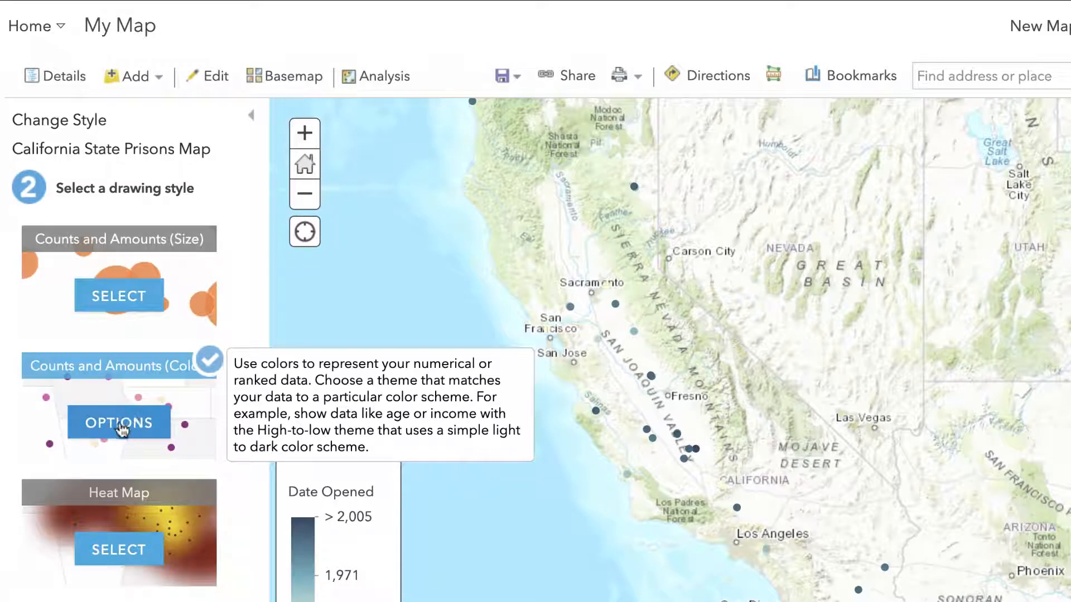
Classify the Date Opened data in the Counts and Amounts (Color) options, moving the lowest class break to 1,881 and the highest to 1,979
left_click(119, 422)
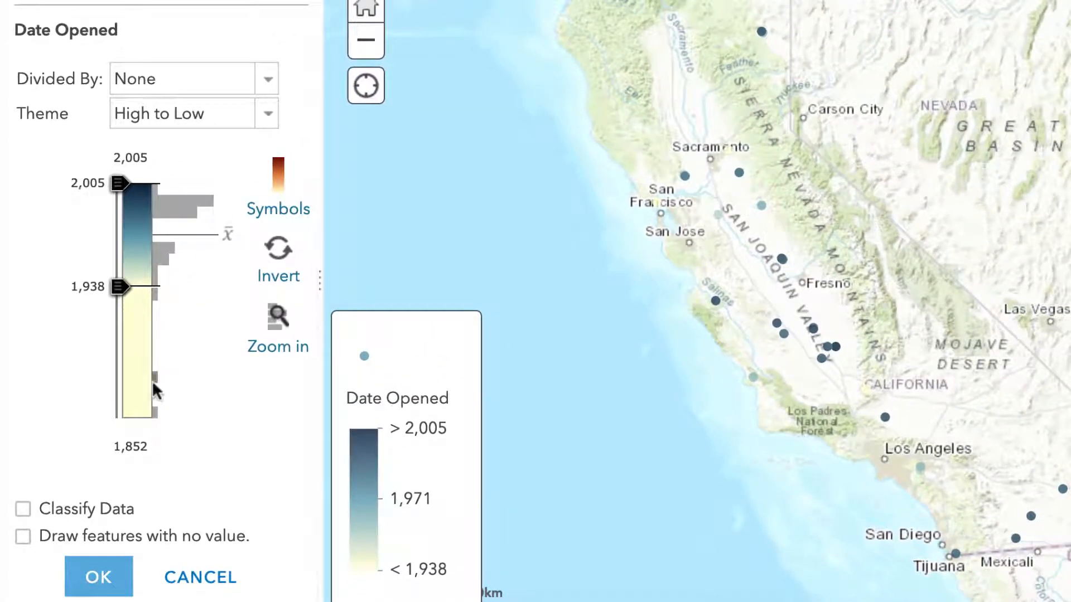
left_click(23, 509)
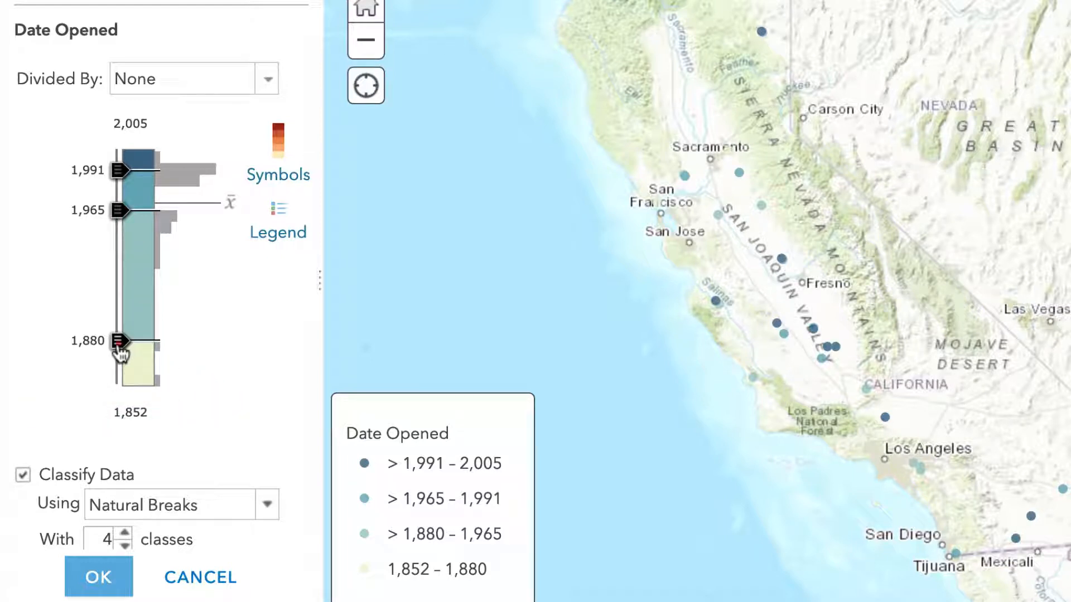
left_click_drag(120, 351, 120, 349)
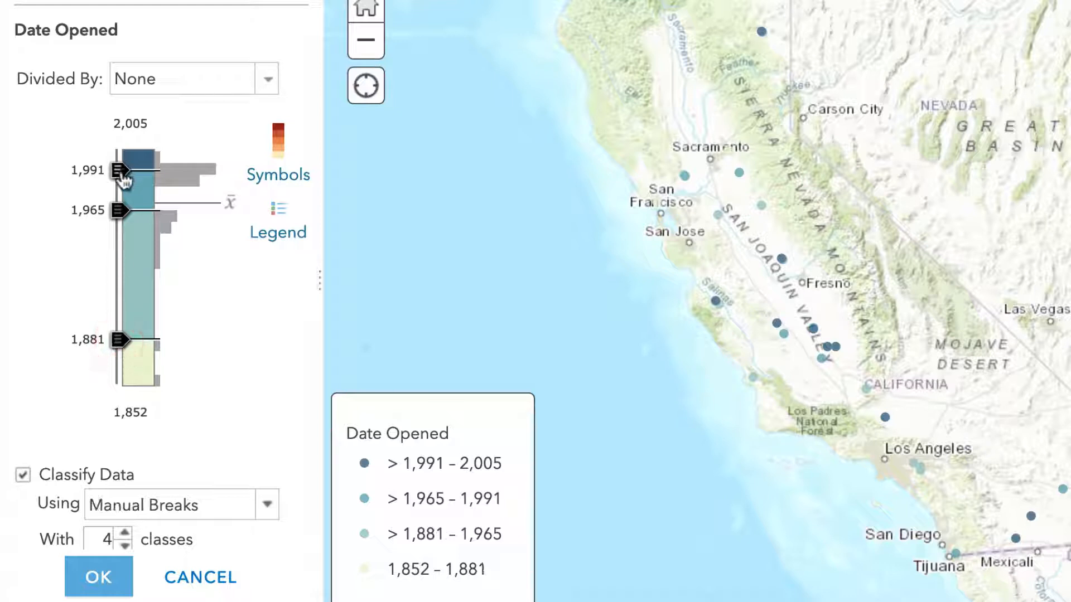
left_click_drag(122, 176, 122, 194)
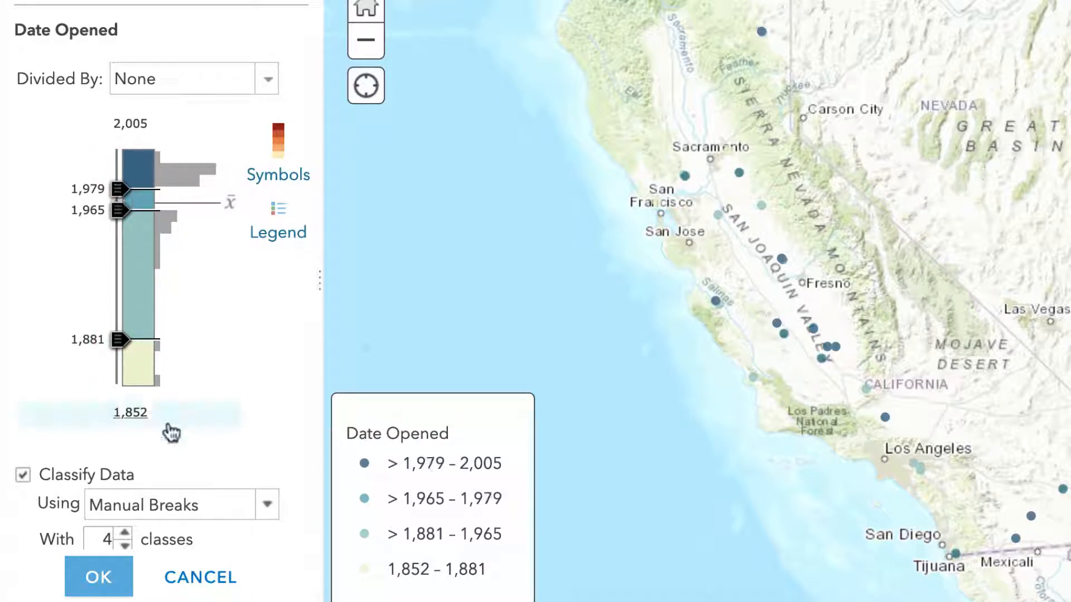
Reduce the Date Opened classification to 3 classes with manual breaks at 1,885 and 1,980, and apply it
left_click(125, 547)
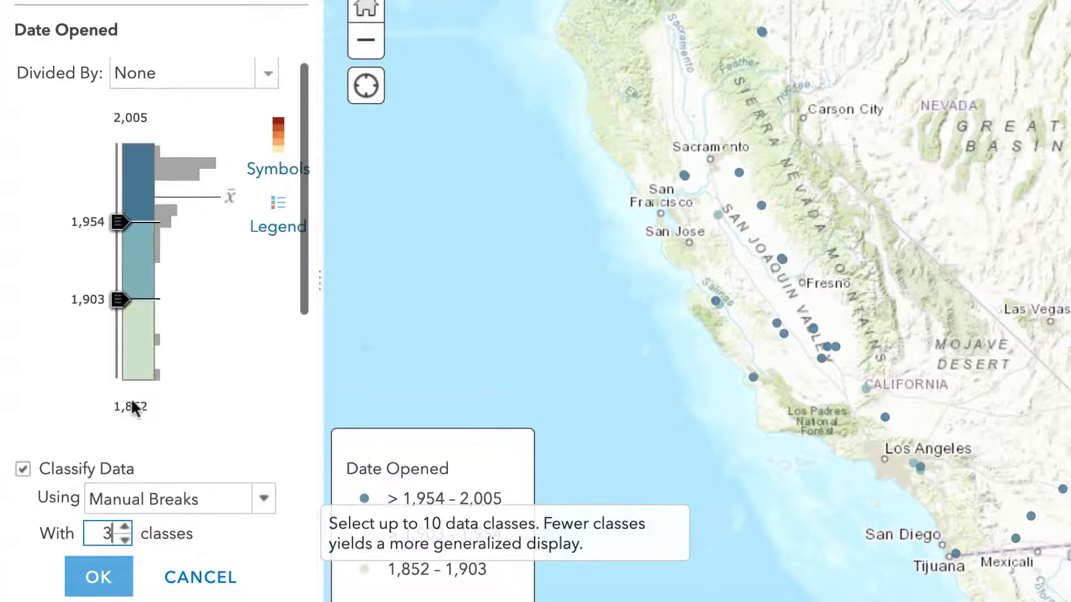
left_click_drag(118, 301, 117, 320)
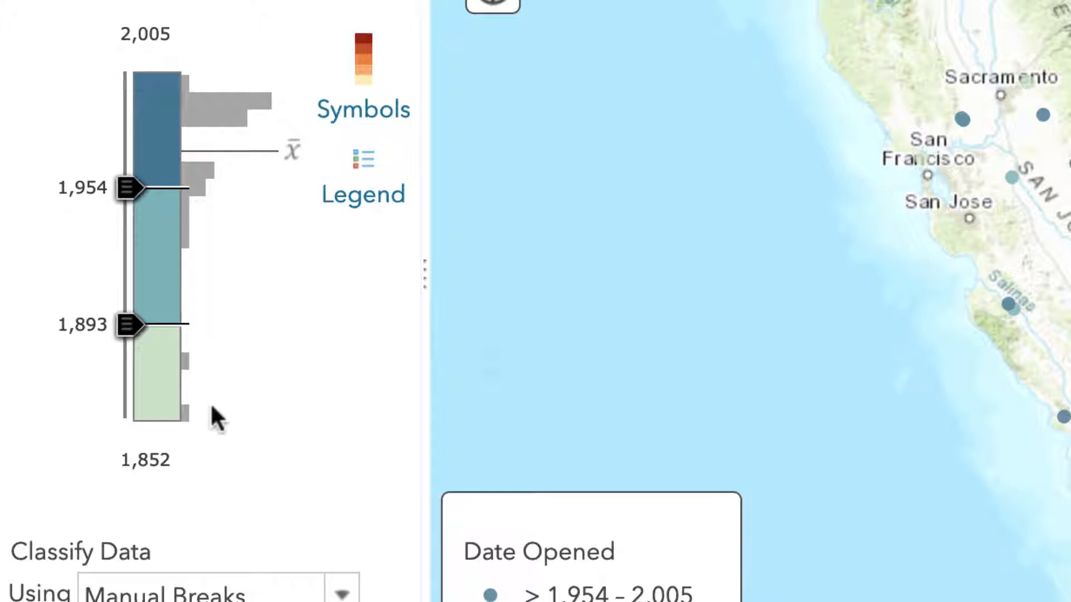
mouse_move(186, 417)
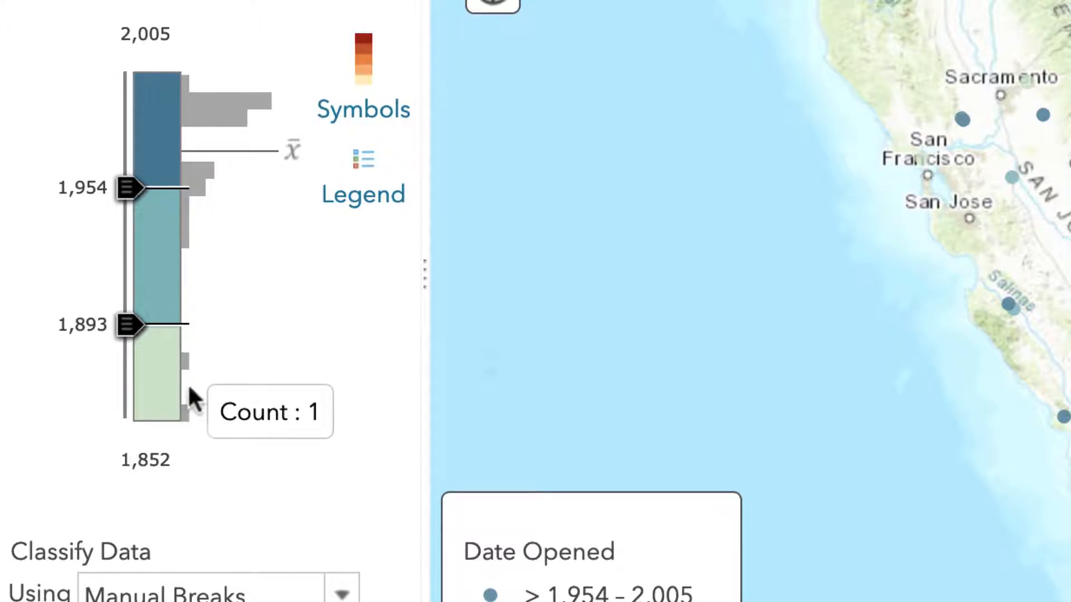
mouse_move(186, 368)
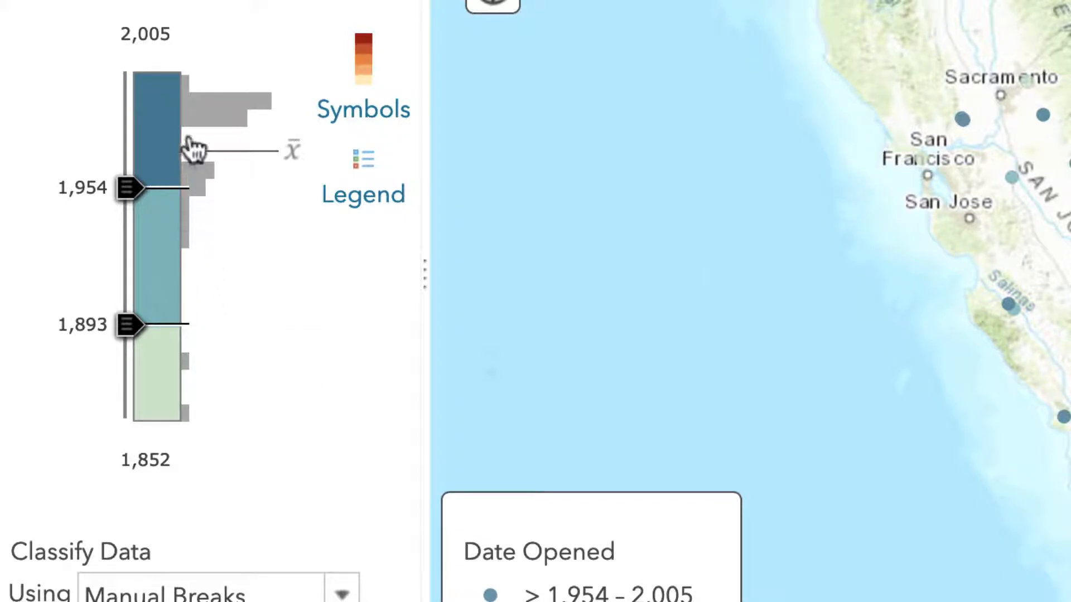
mouse_move(200, 116)
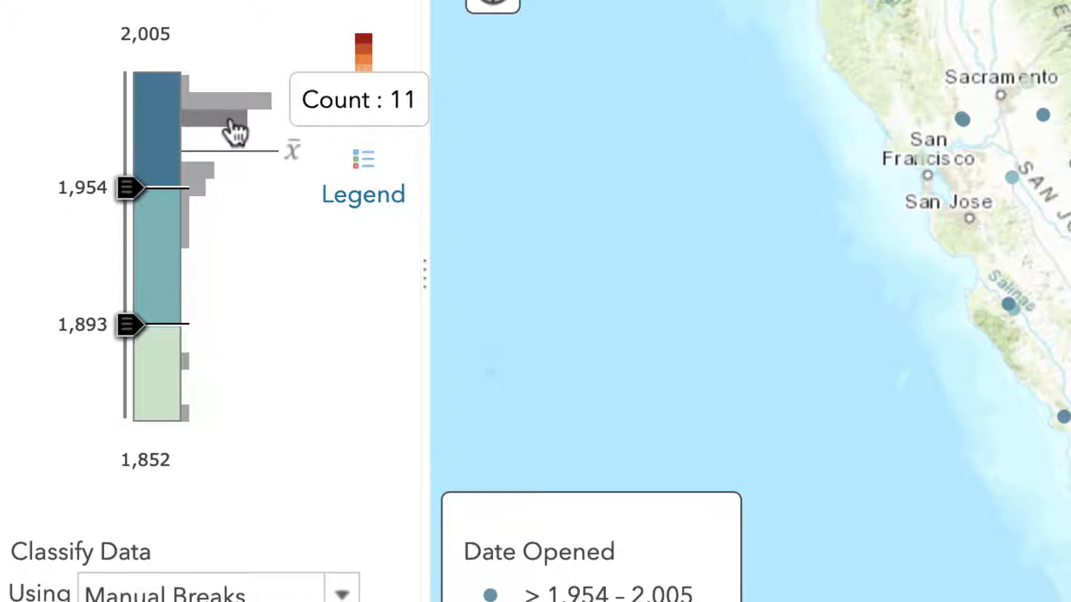
mouse_move(231, 125)
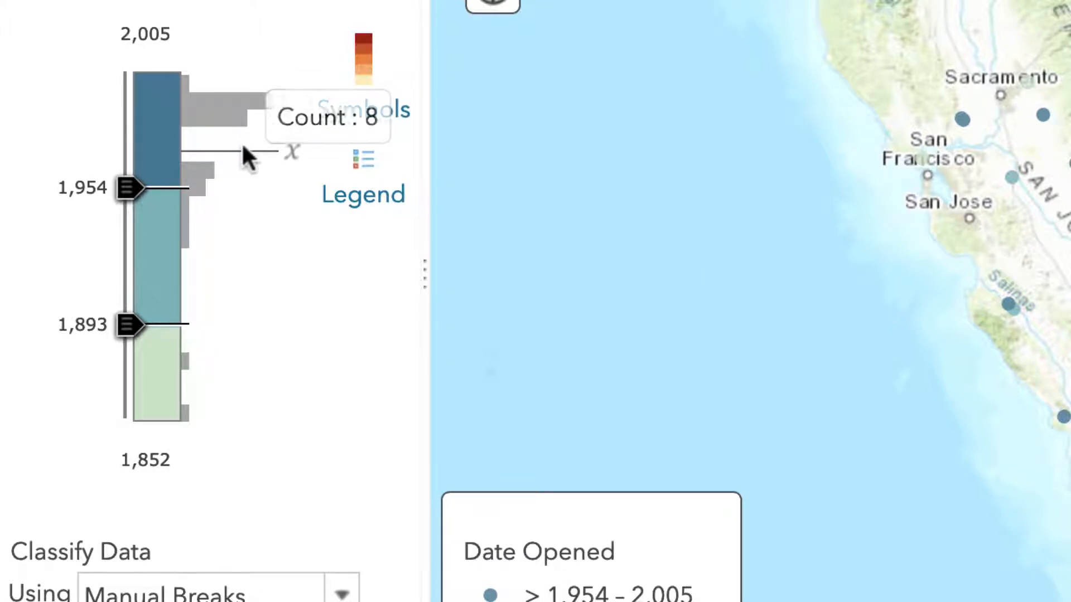
mouse_move(290, 155)
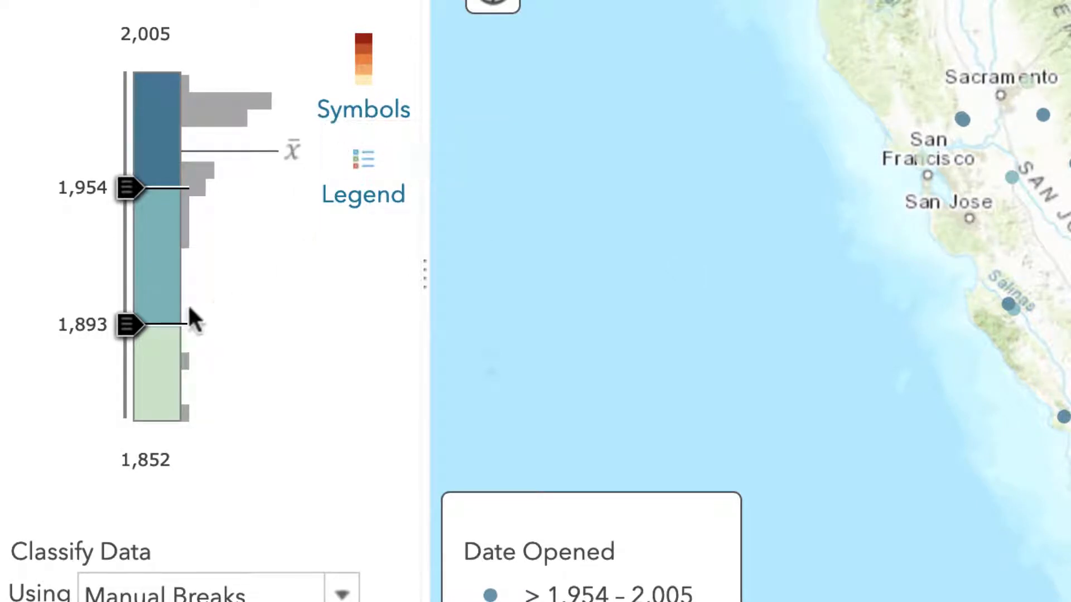
left_click_drag(132, 330, 133, 349)
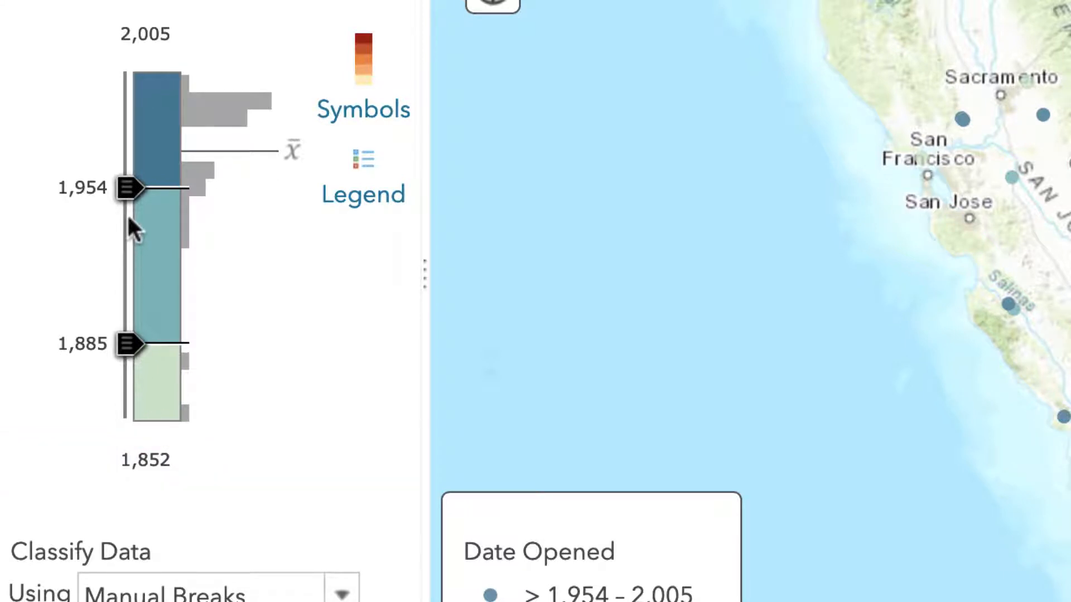
left_click_drag(123, 200, 123, 176)
left_click_drag(123, 165, 122, 144)
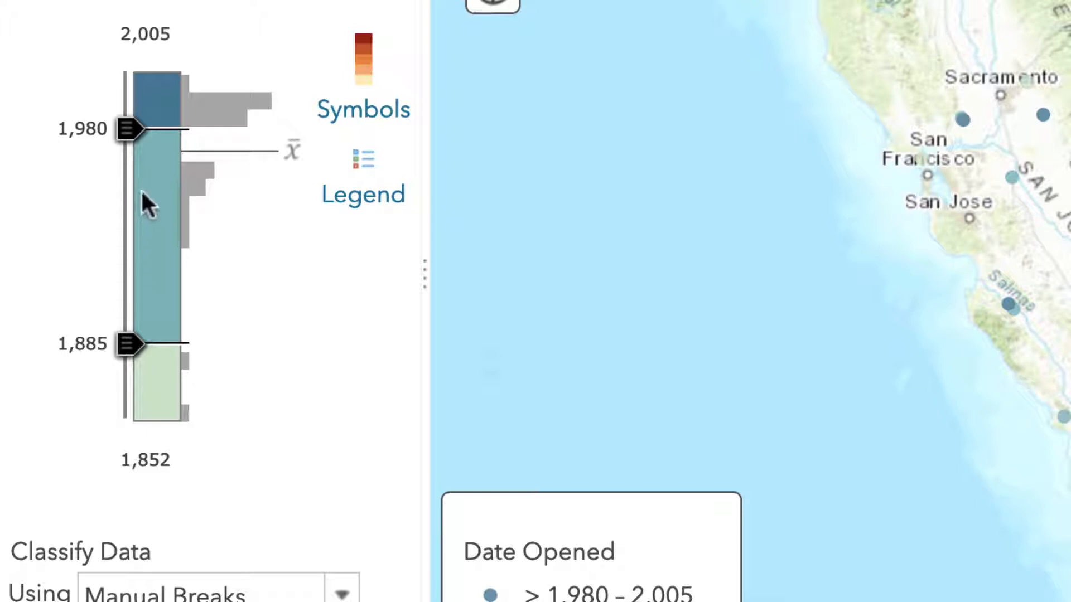
mouse_move(185, 246)
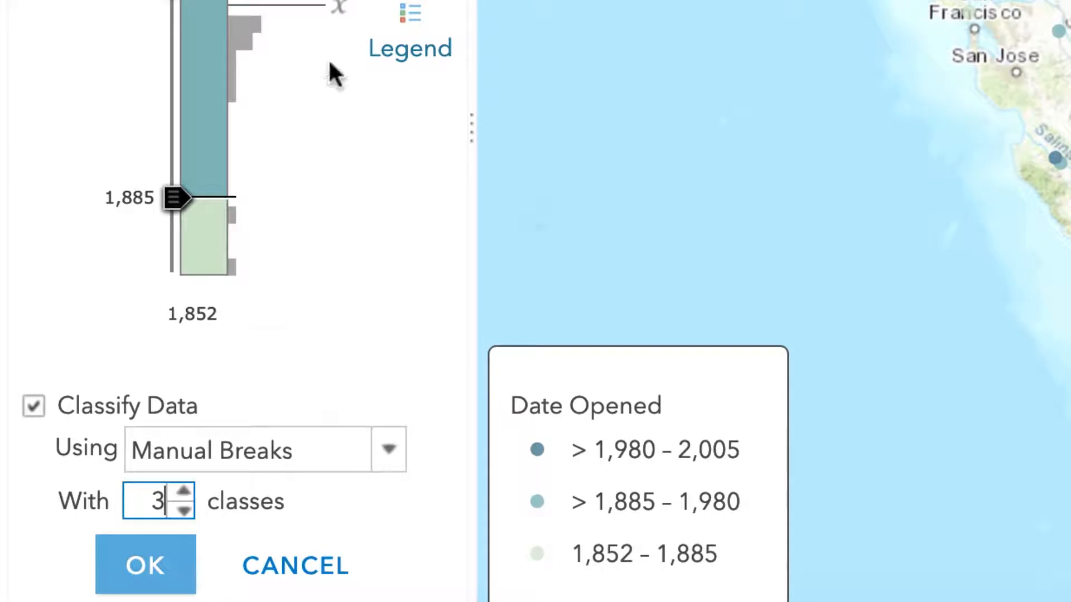
left_click(160, 571)
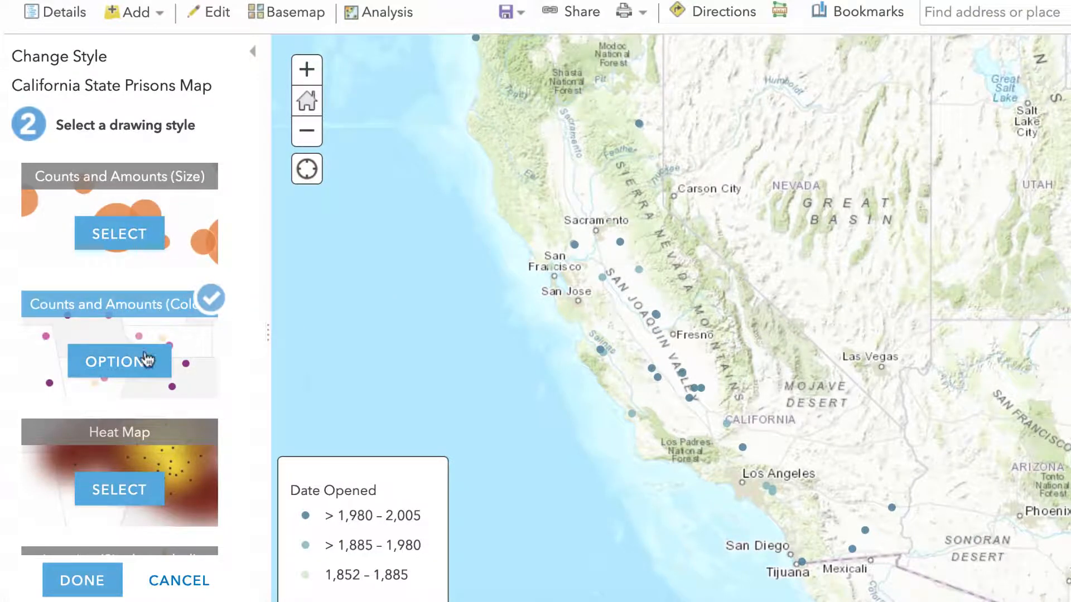
Reopen the Counts and Amounts (Color) options and enlarge the prison symbols to 24 px
left_click(104, 372)
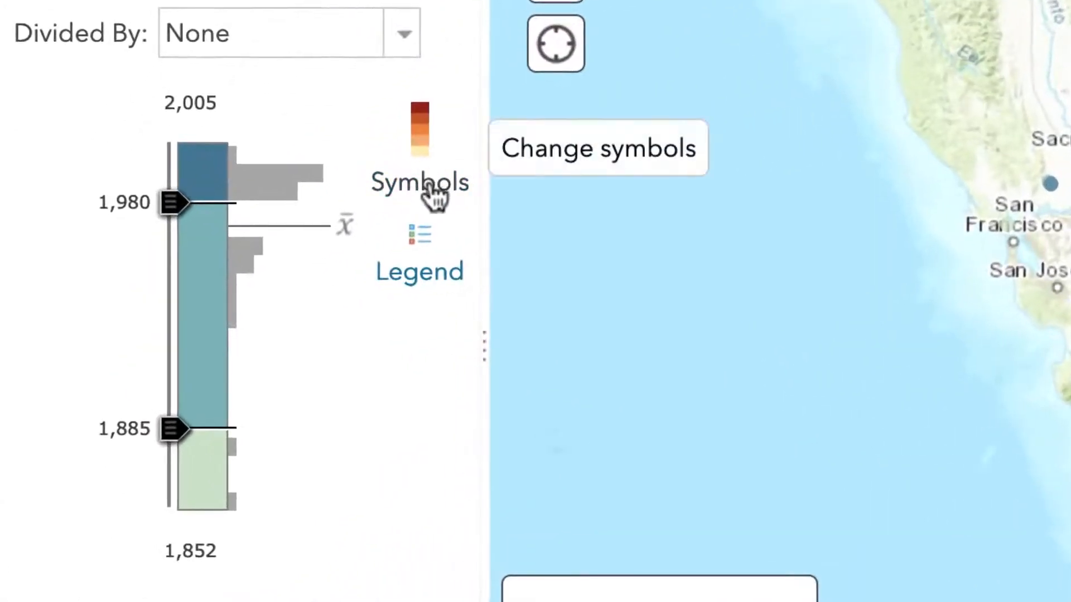
left_click(403, 196)
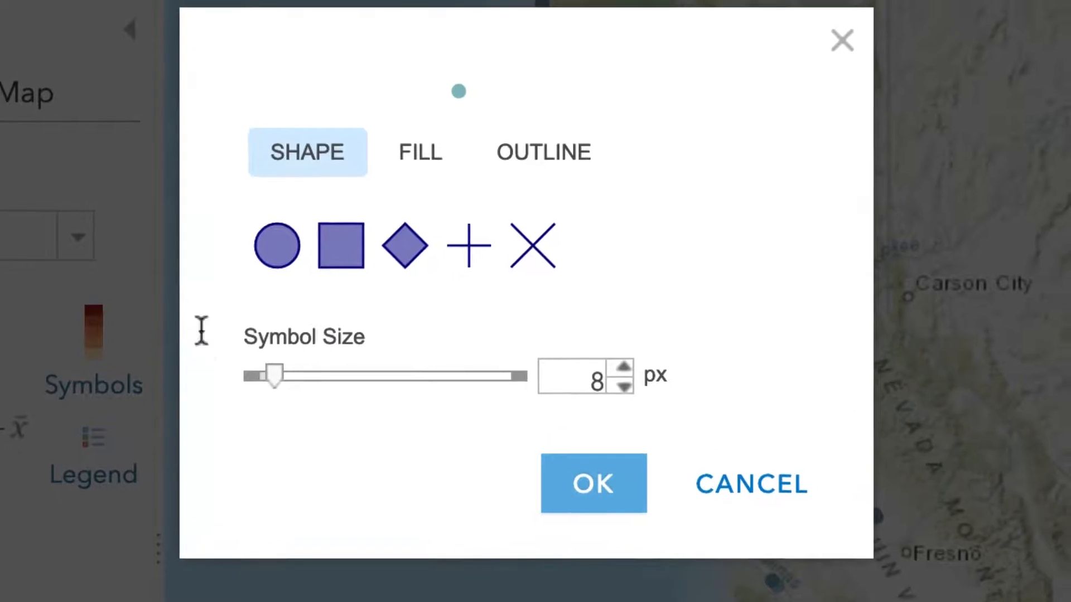
left_click(620, 365)
left_click(620, 366)
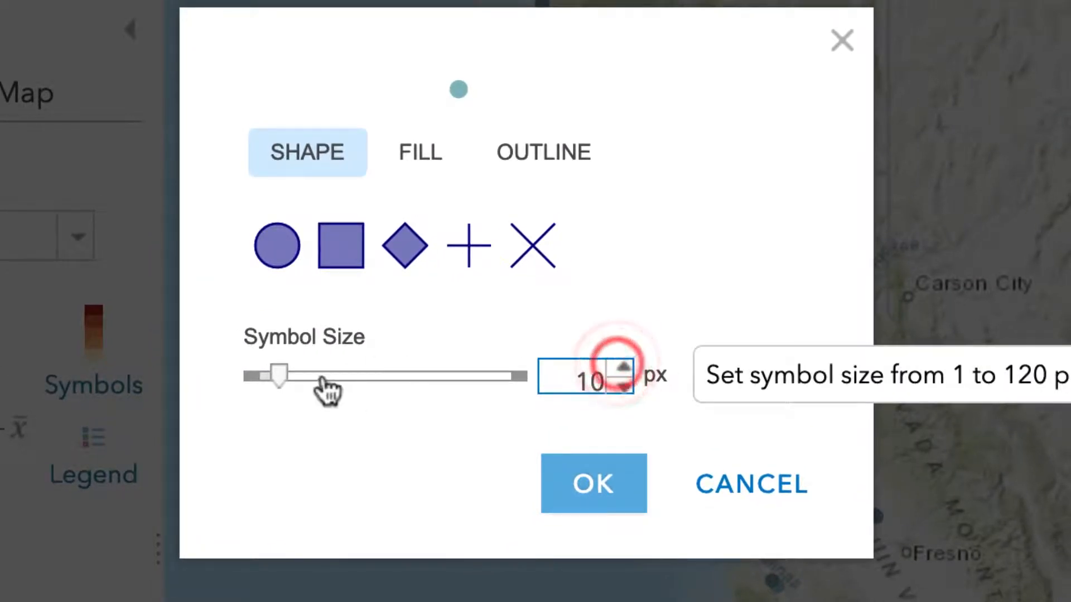
left_click_drag(281, 372, 310, 423)
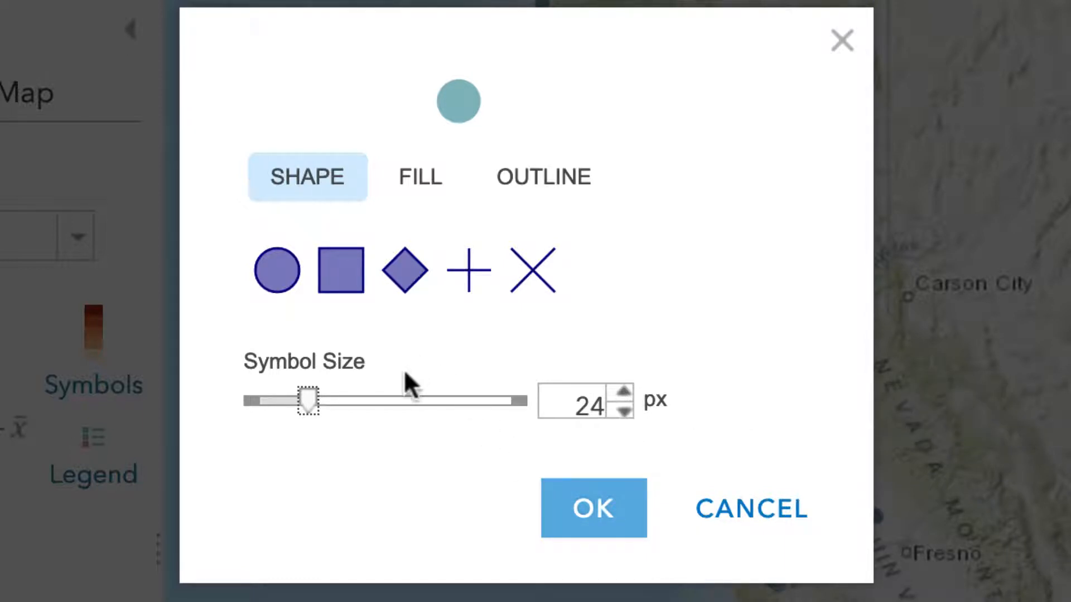
left_click(615, 493)
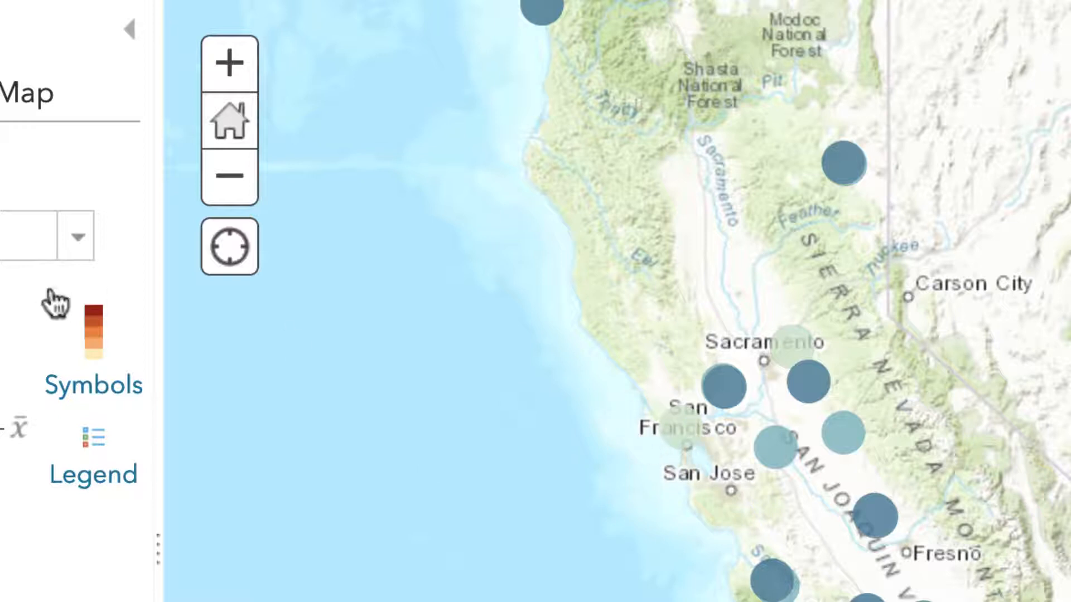
Give the prison symbols a #1A1A1A outline with a 2 px line width, and finish the layer's style change
left_click(83, 395)
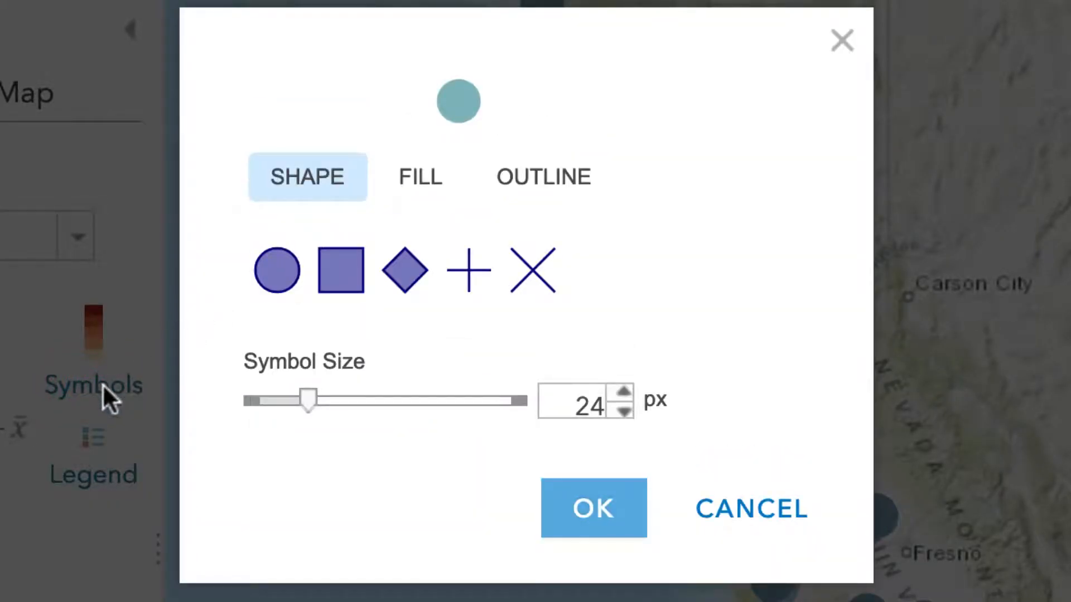
left_click(555, 179)
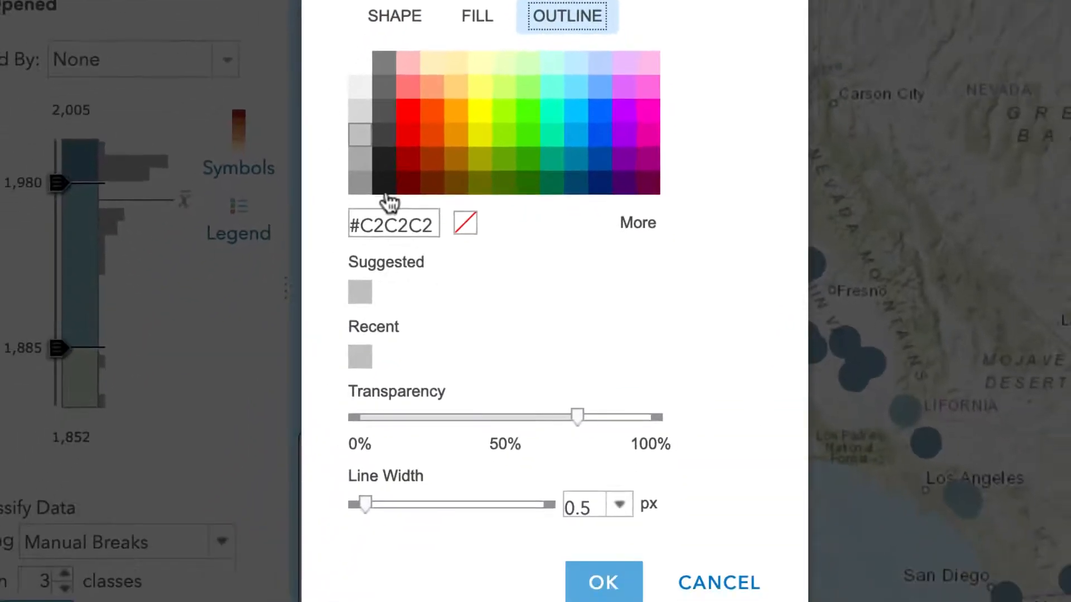
left_click(296, 409)
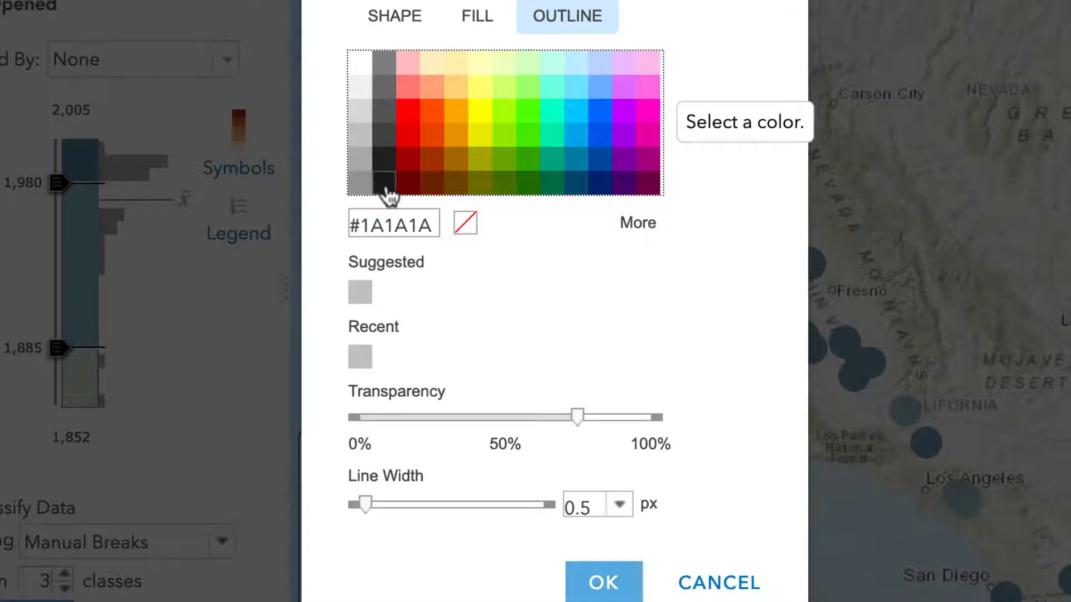
left_click(620, 506)
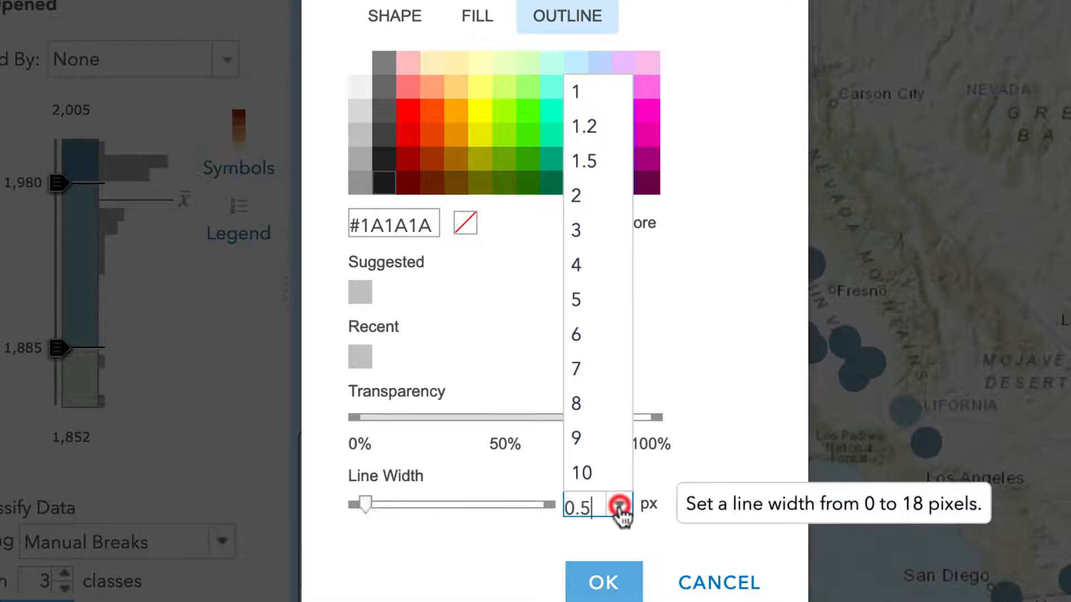
left_click(602, 207)
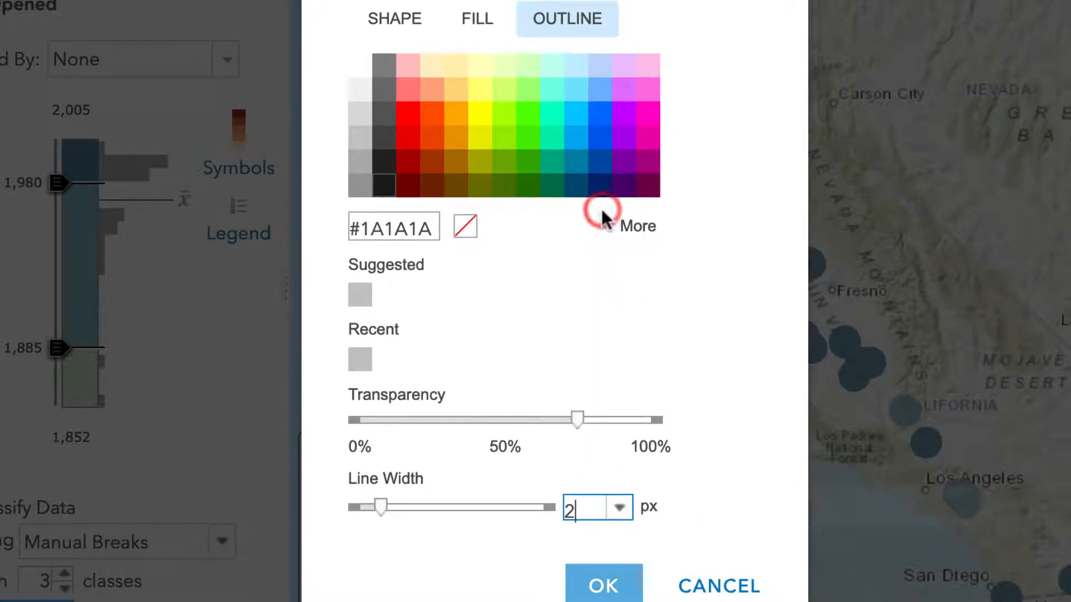
left_click(604, 584)
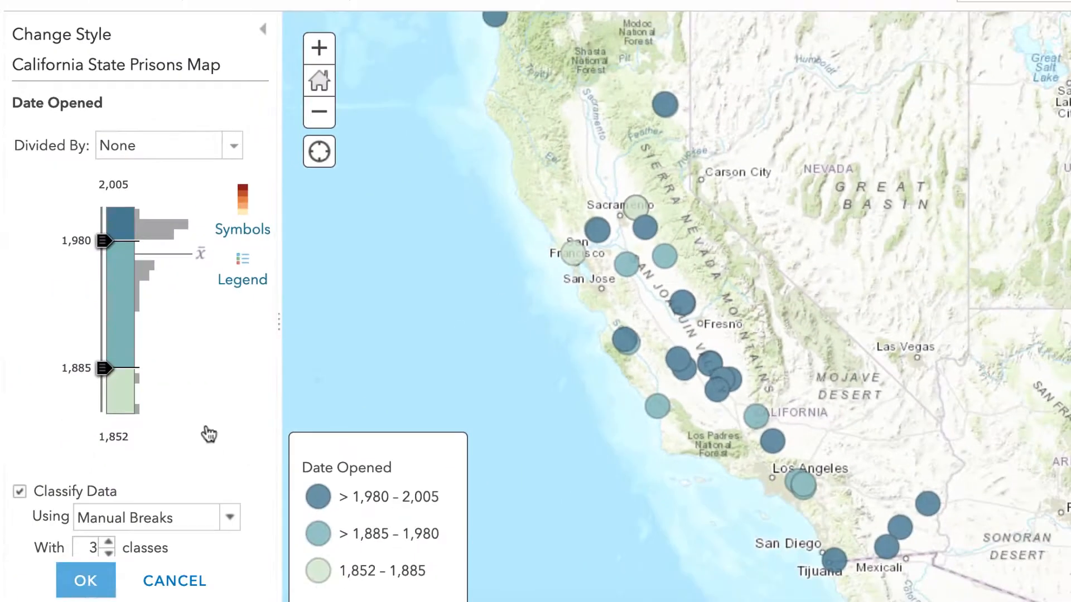
left_click(85, 585)
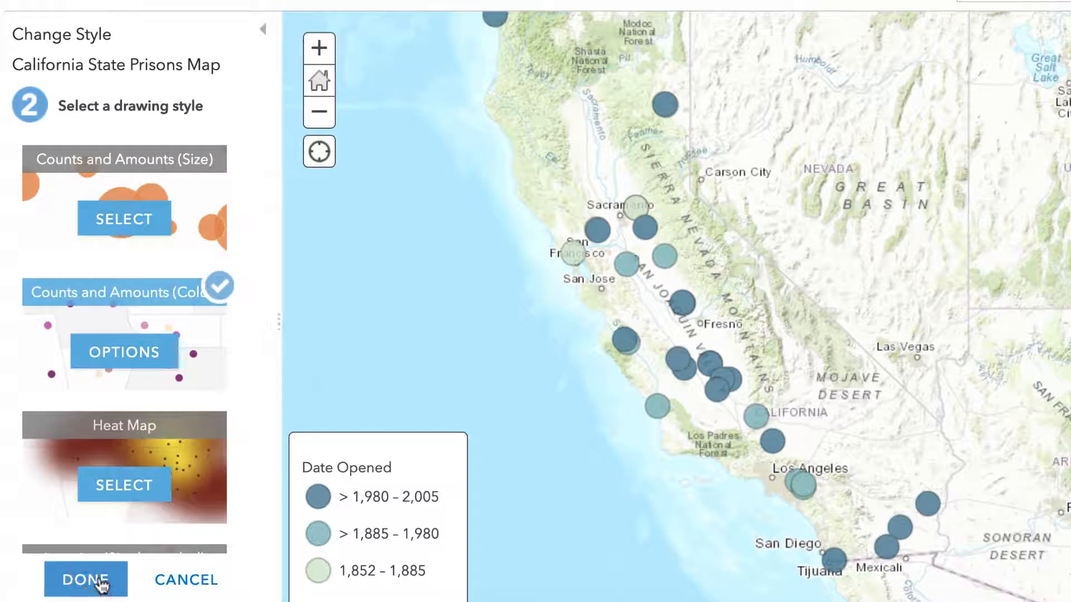
left_click(87, 582)
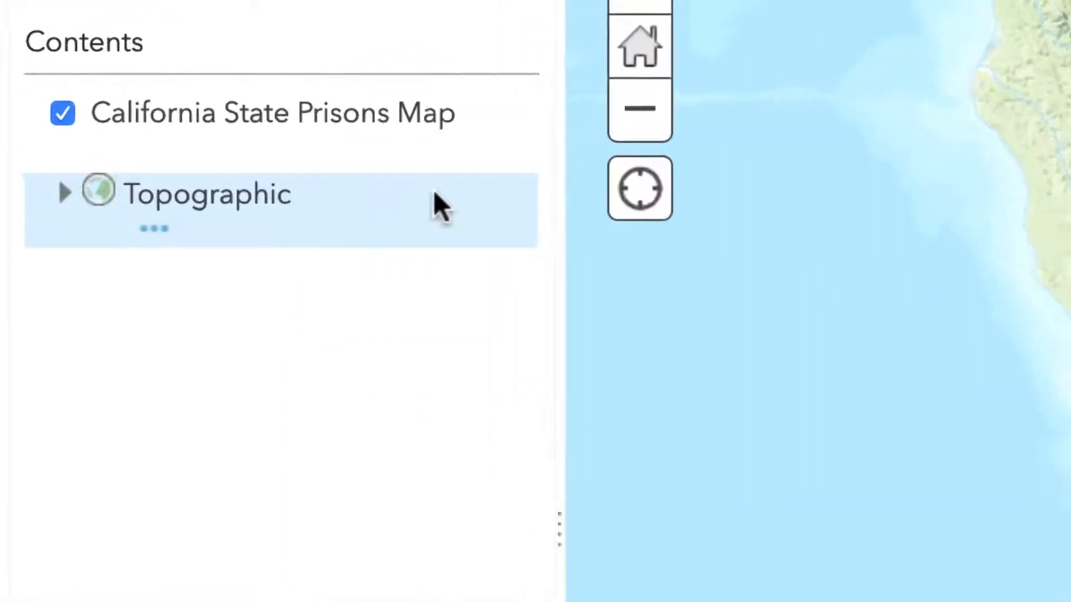
Create labels for the California State Prisons Map layer, using Date Opened as the label text
mouse_move(194, 132)
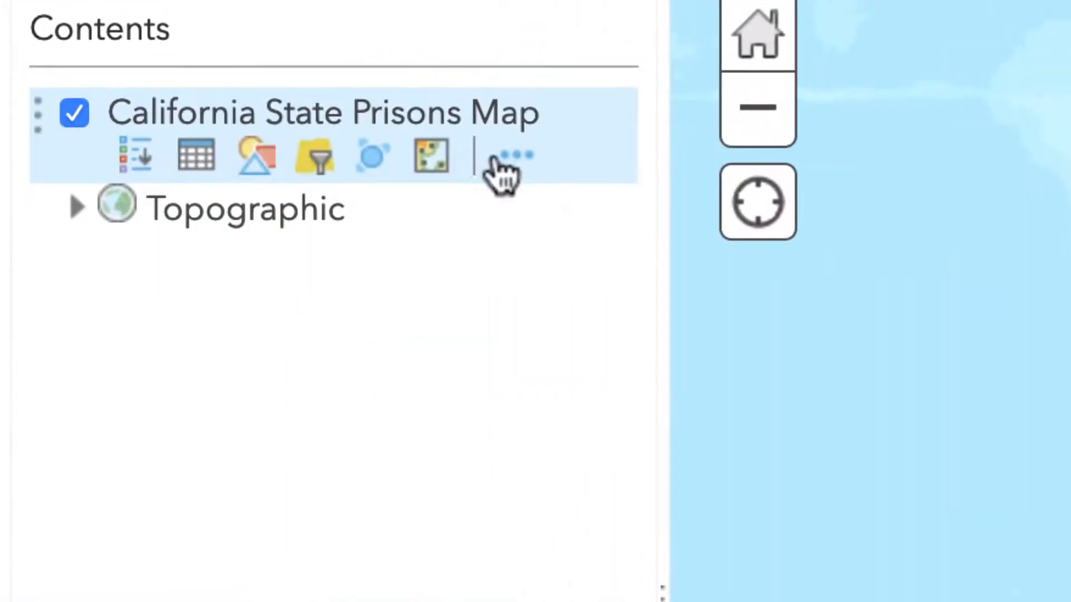
left_click(513, 161)
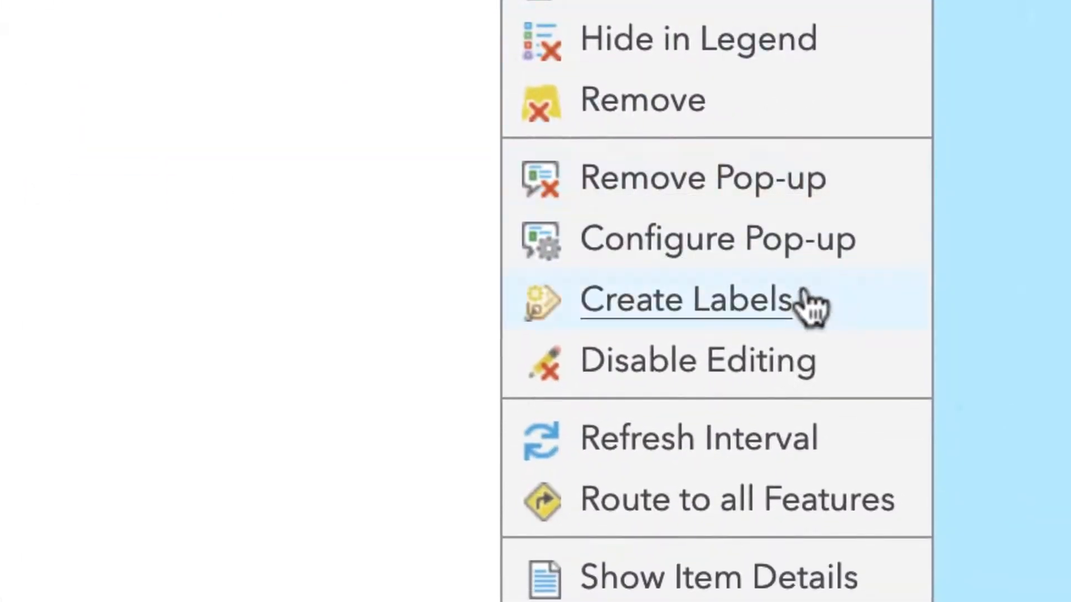
left_click(802, 293)
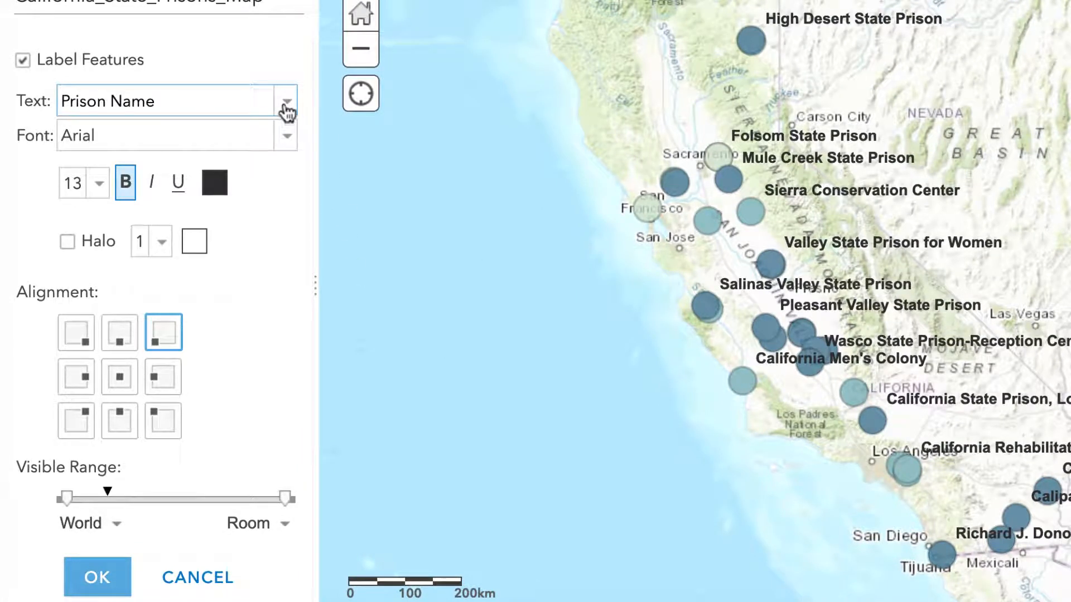
left_click(285, 105)
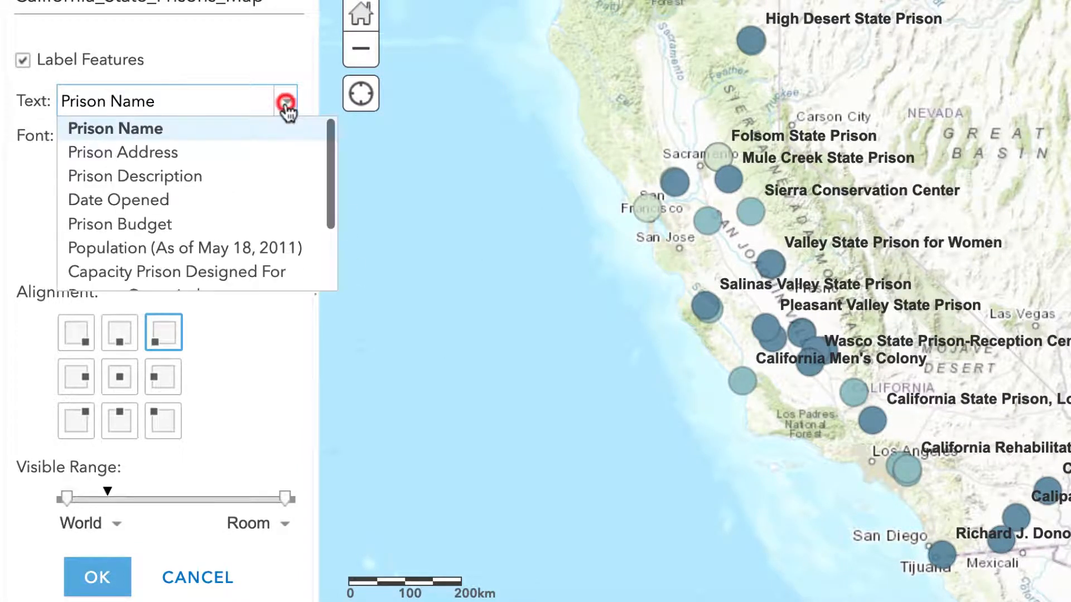
left_click(147, 201)
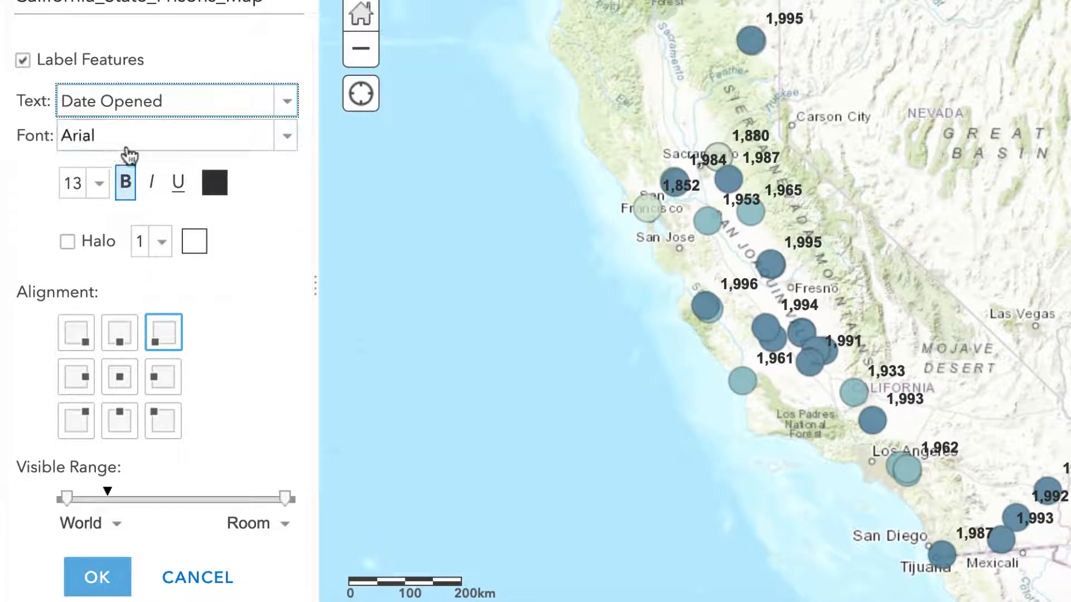
Add a halo of size 1 to the Date Opened labels
left_click(66, 248)
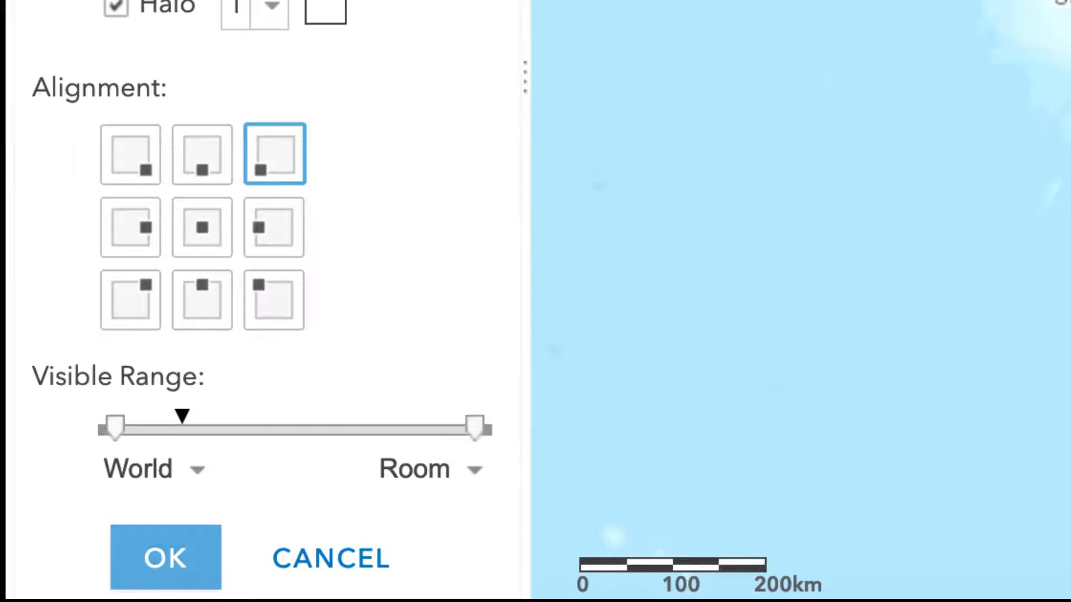
scroll(801, 302, "up", 1)
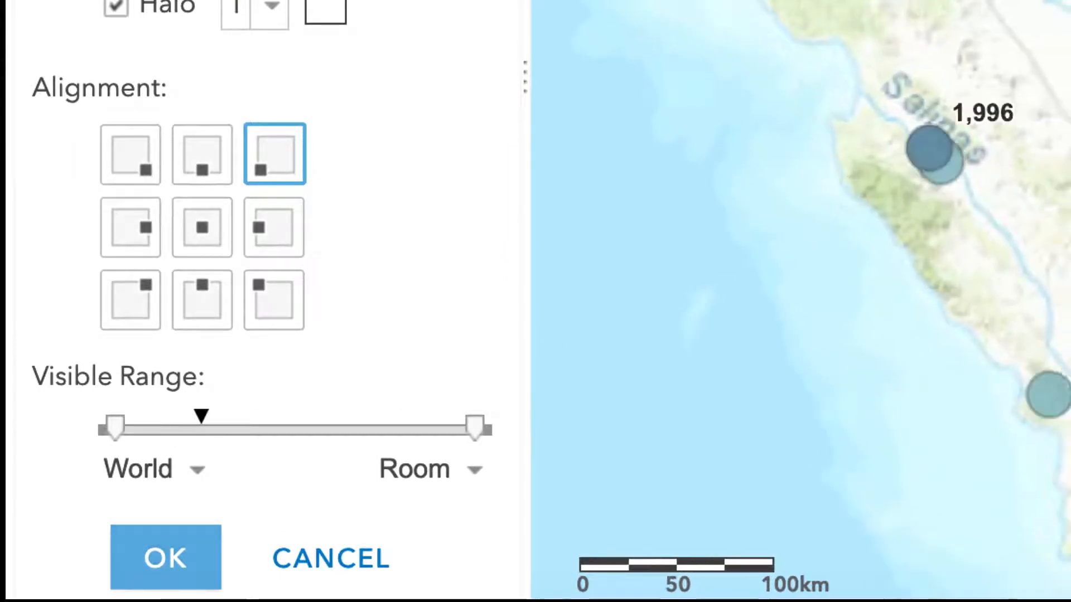
left_click_drag(800, 302, 878, 394)
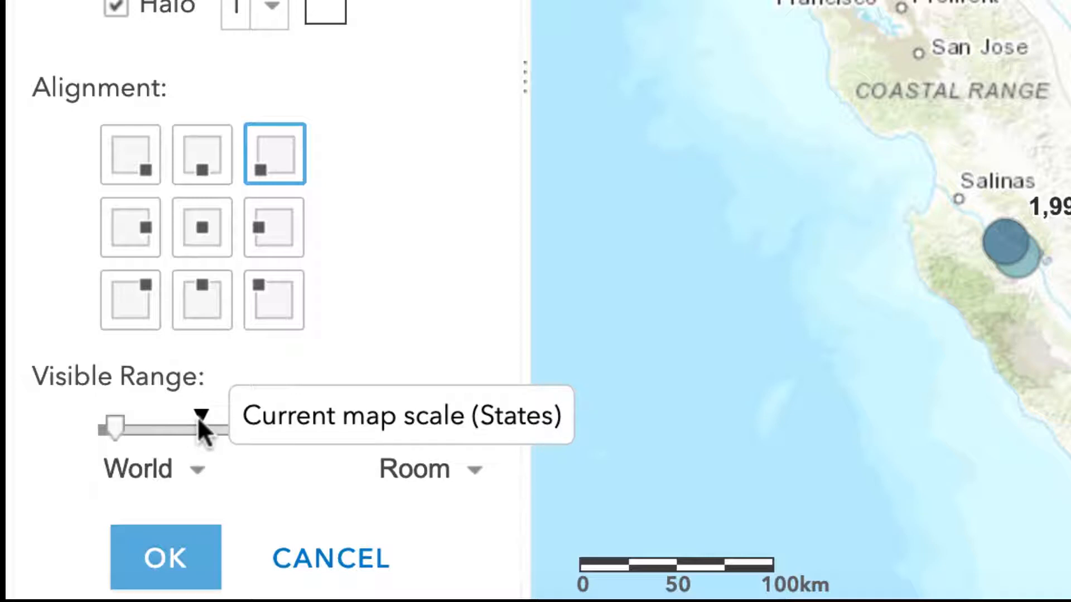
Try limiting the labels' visible range to Continent through Room, and narrow its far limit to a closer map scale
mouse_move(115, 445)
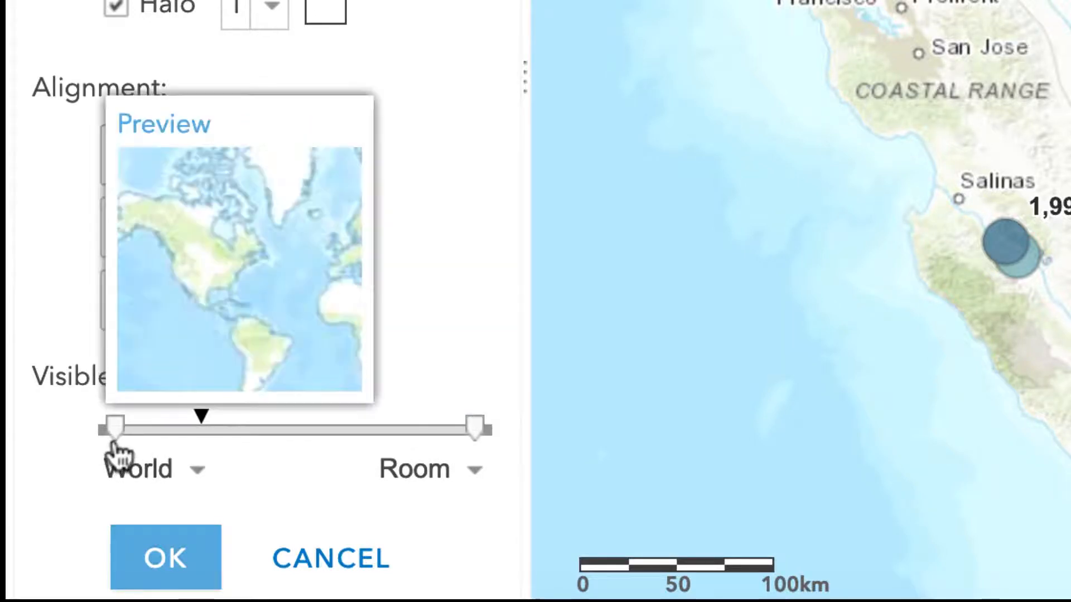
left_click_drag(115, 445, 156, 441)
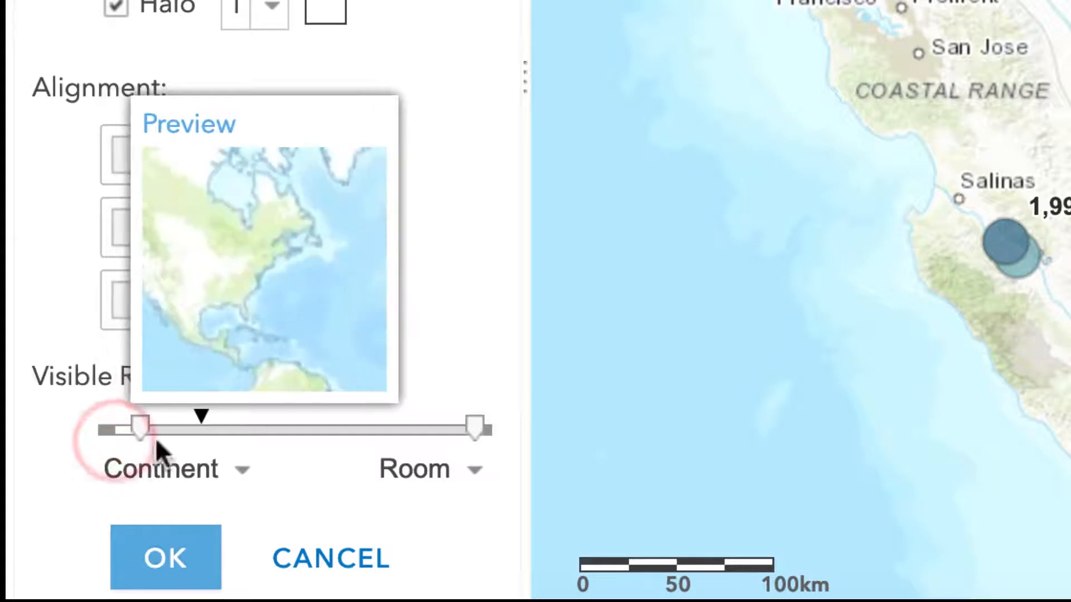
left_click(472, 426)
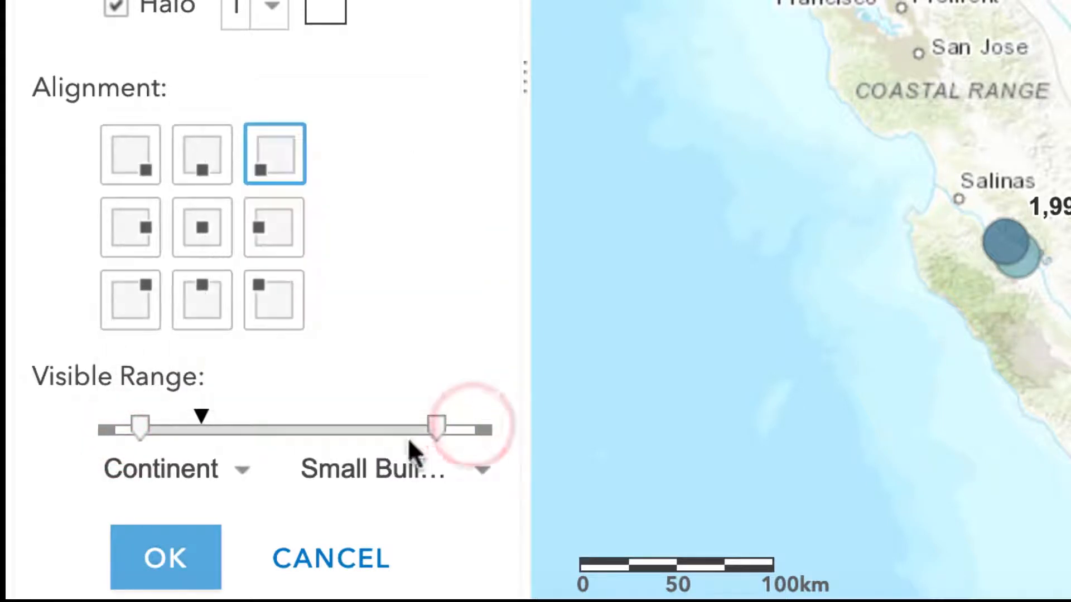
left_click(438, 427)
left_click_drag(438, 426, 470, 429)
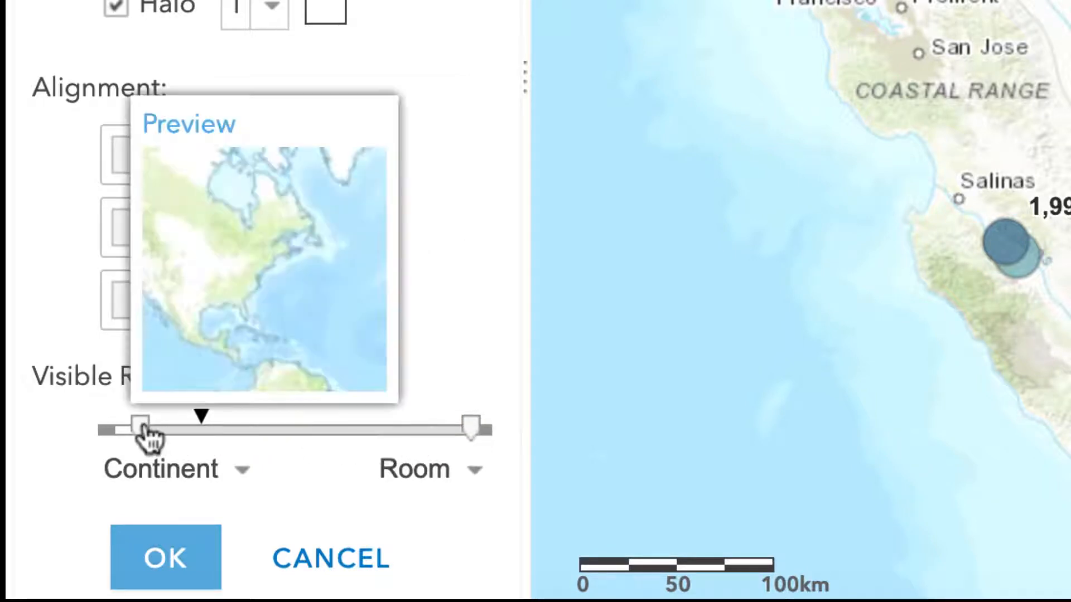
mouse_move(477, 431)
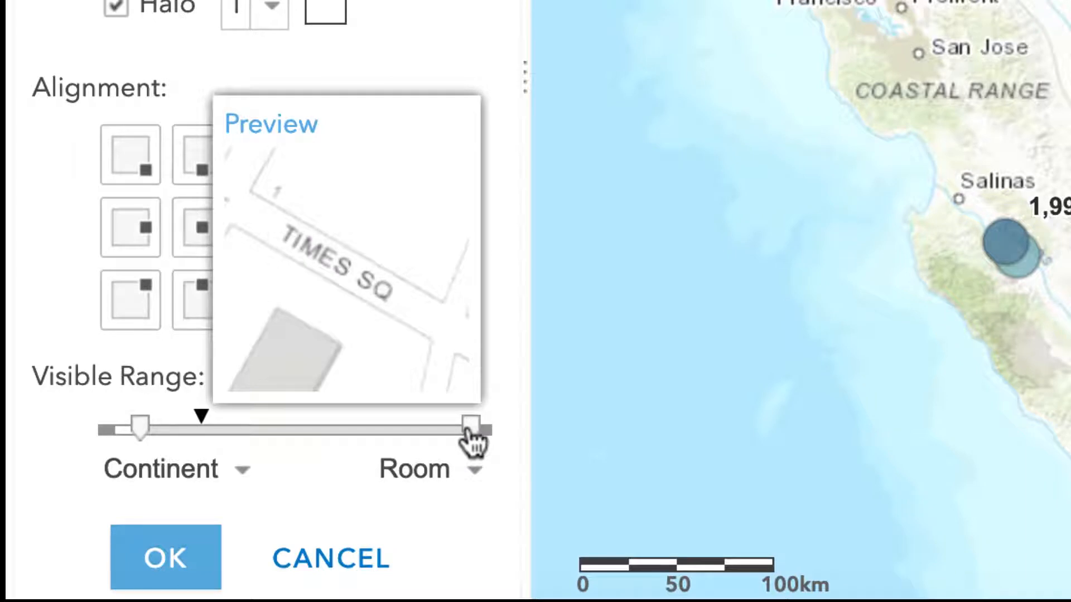
mouse_move(142, 433)
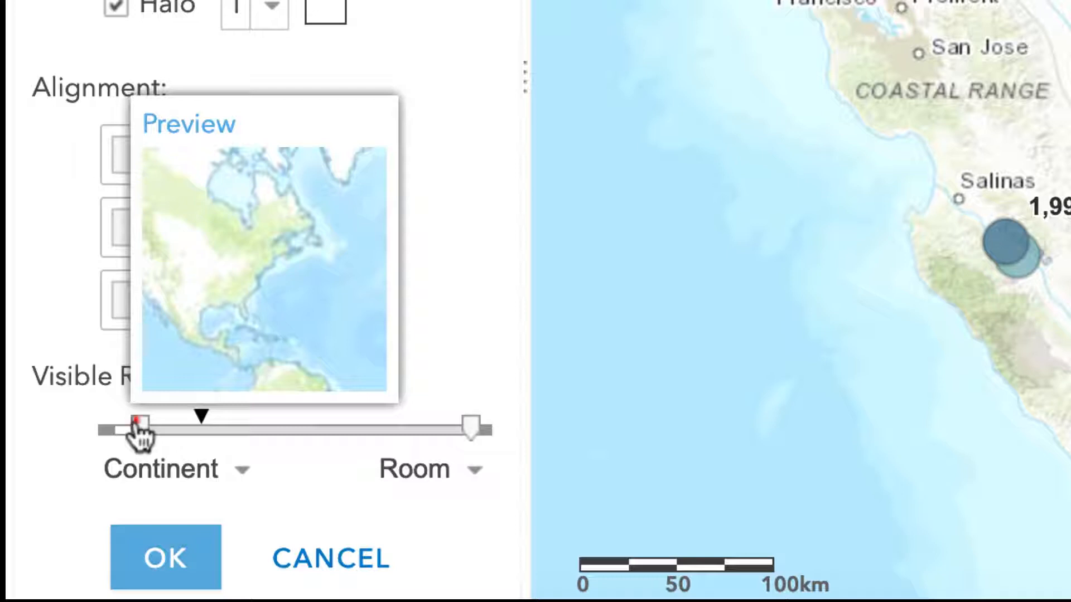
left_click_drag(138, 432, 280, 449)
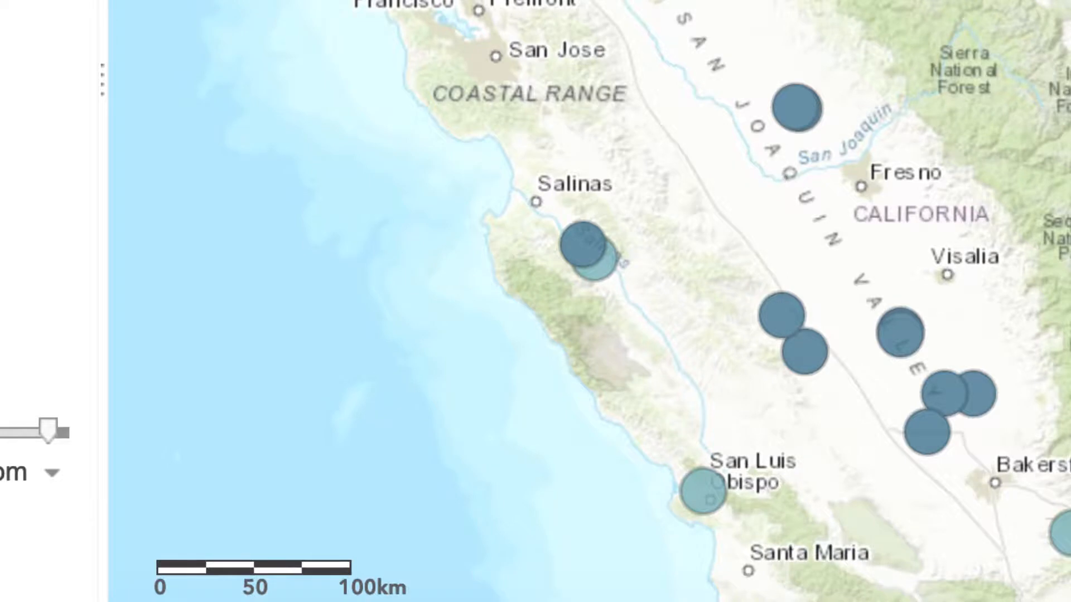
Examine at which map scales the prison labels appear, from the San Francisco Bay Area to Ione
scroll(986, 73, "up", 1)
left_click_drag(473, 0, 946, 33)
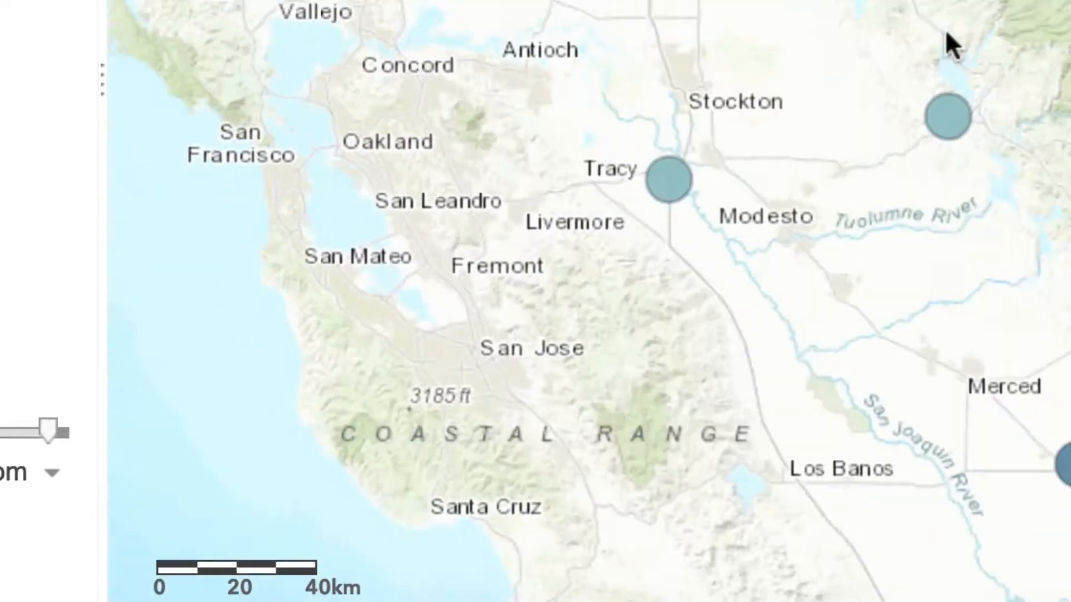
left_click_drag(828, 0, 877, 65)
left_click_drag(873, 0, 875, 14)
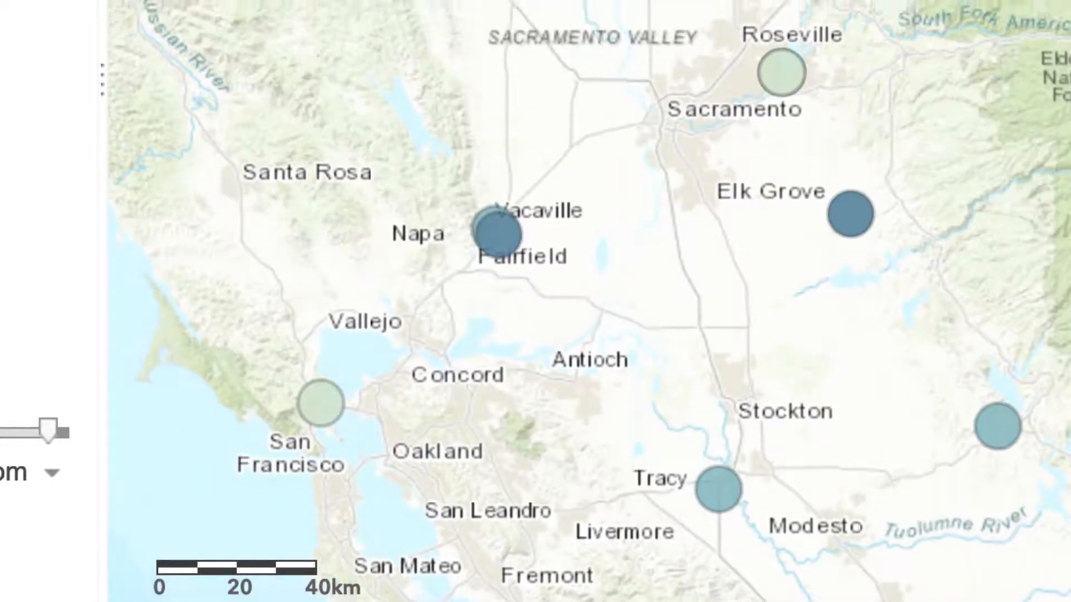
left_click_drag(588, 301, 583, 295)
scroll(621, 9, "up", 1)
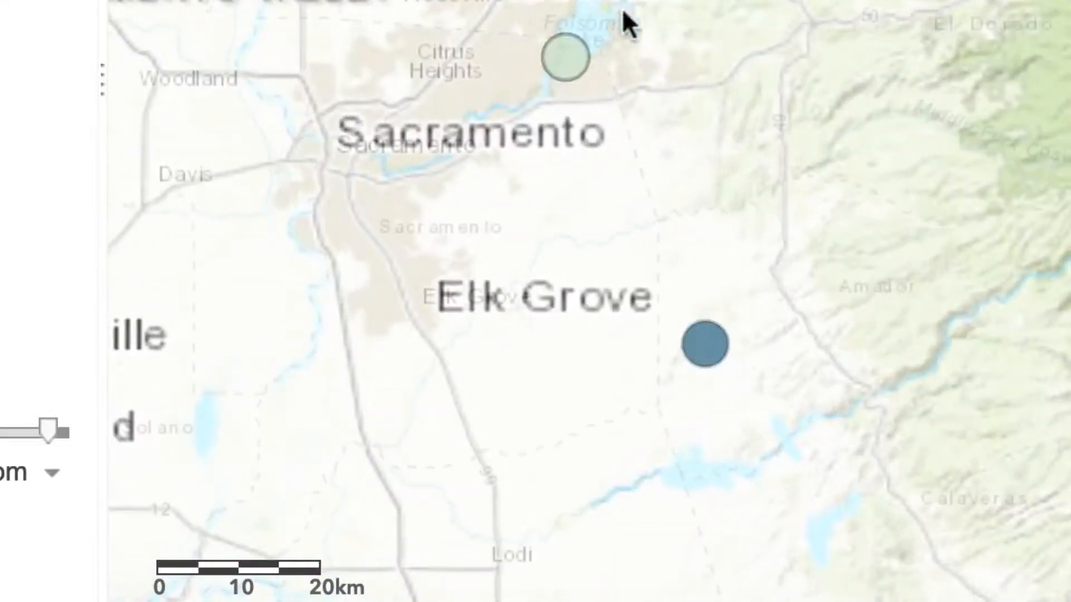
left_click_drag(626, 12, 634, 0)
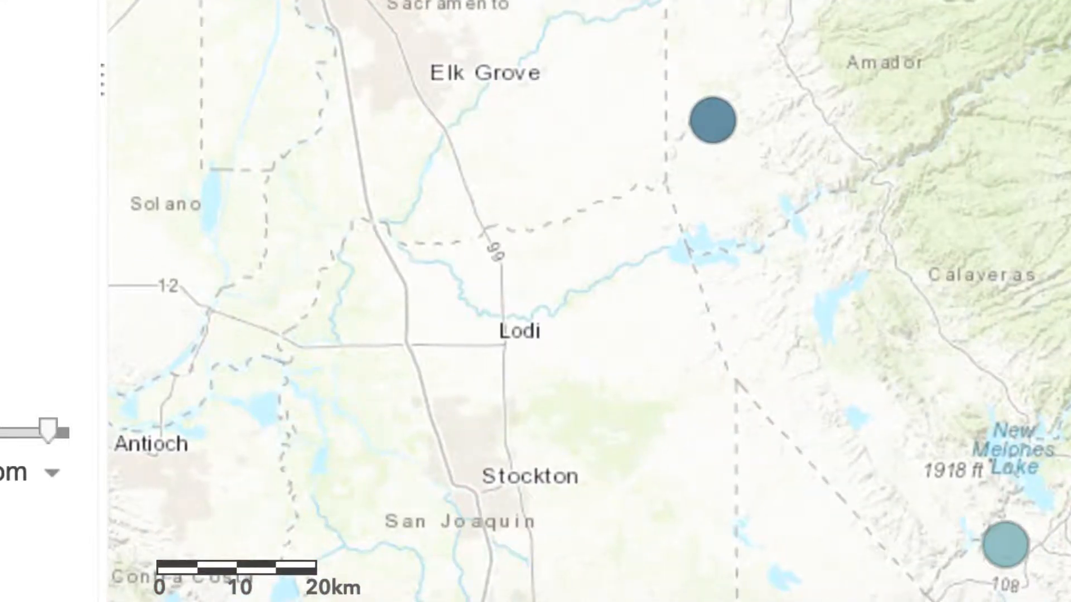
scroll(970, 75, "up", 1)
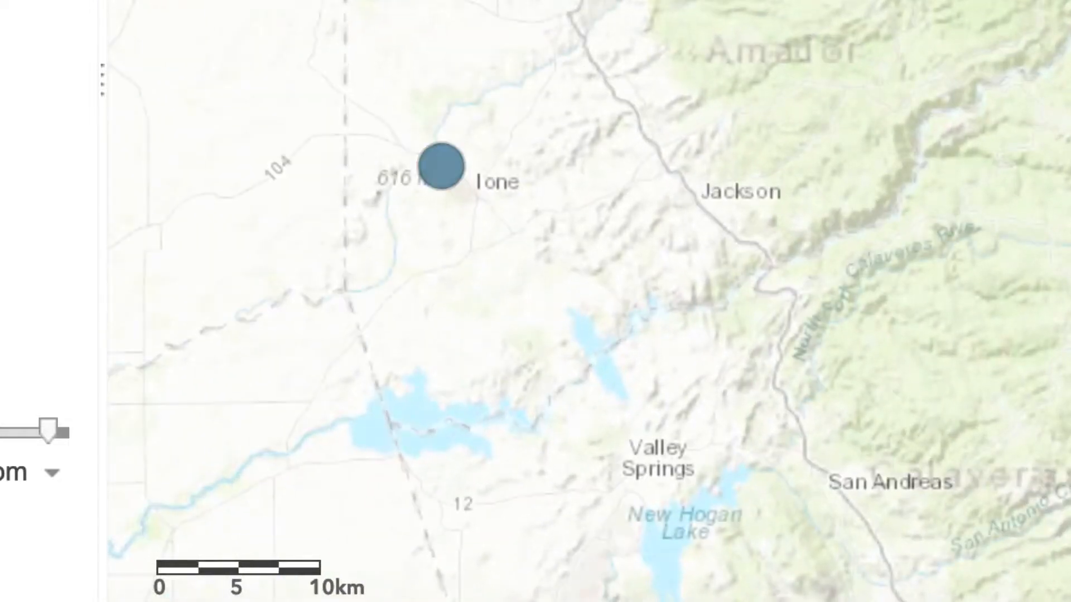
scroll(959, 81, "up", 1)
left_click_drag(531, 3, 1004, 0)
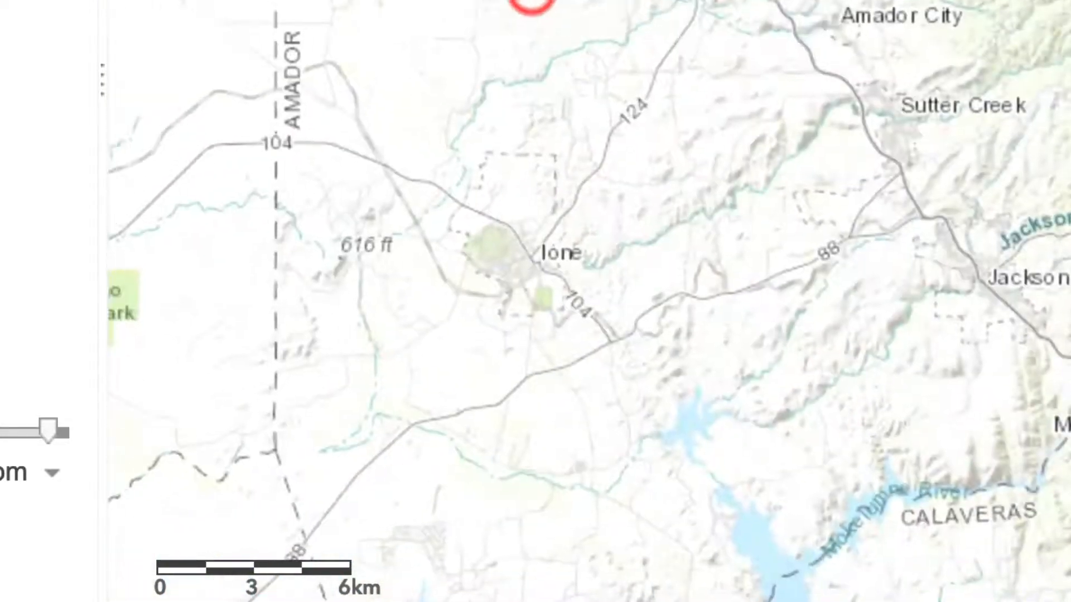
left_click_drag(536, 1, 920, 0)
left_click(515, 0)
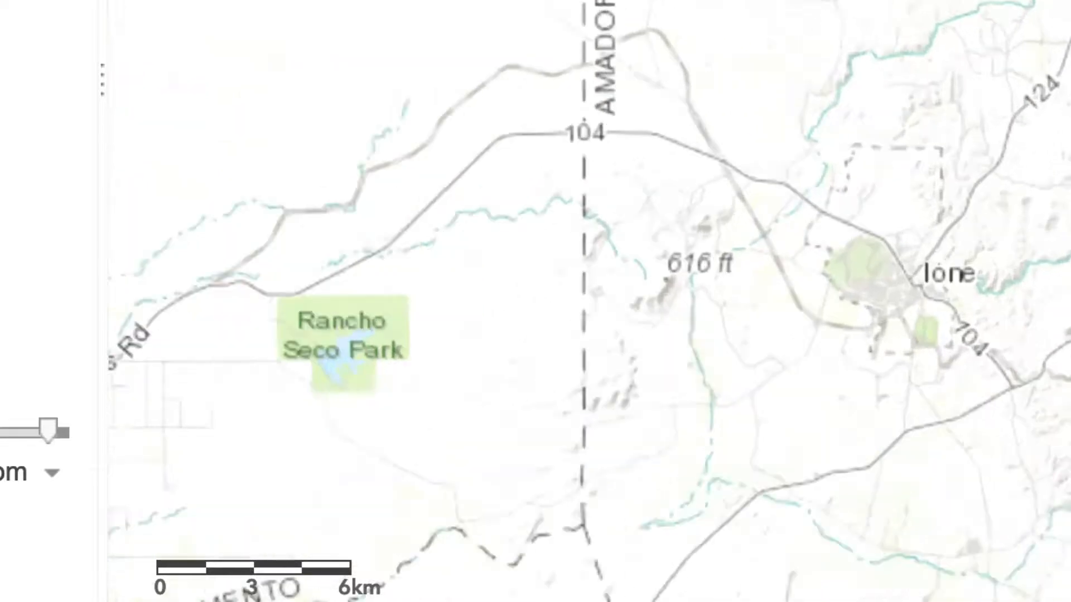
left_click_drag(811, 290, 953, 8)
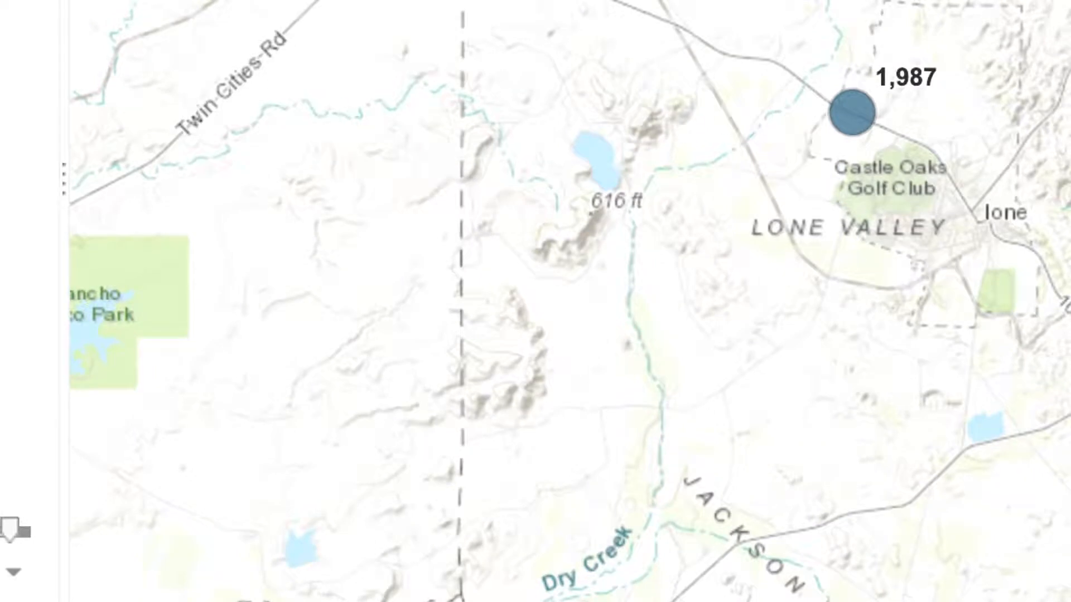
scroll(947, 174, "down", 2)
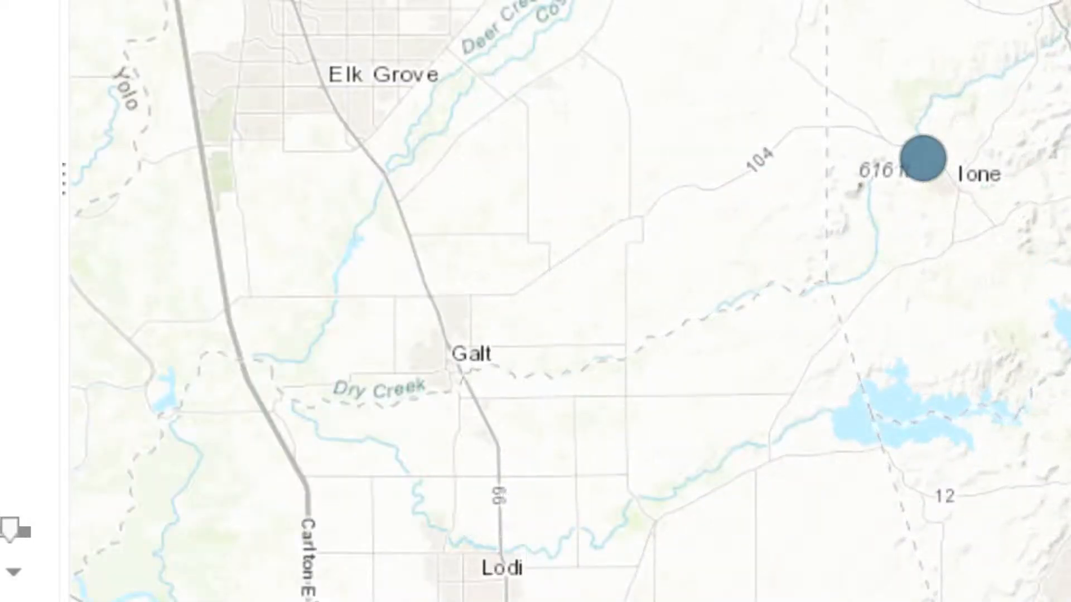
Set the labels' visible range to State through Room, check it around San Francisco, and apply the label settings
left_click_drag(266, 429, 217, 435)
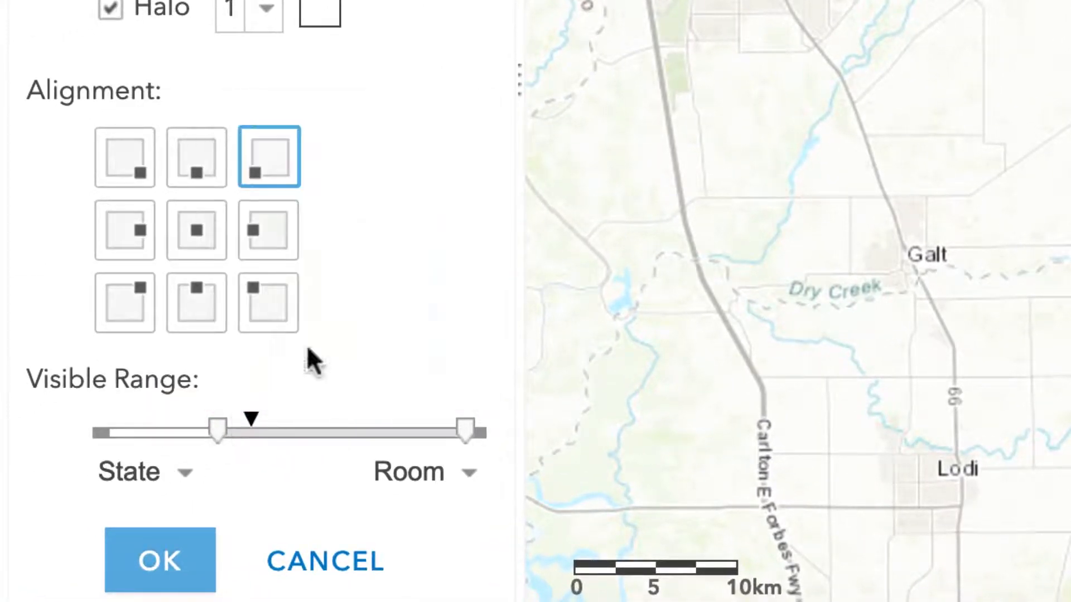
scroll(798, 301, "down", 1)
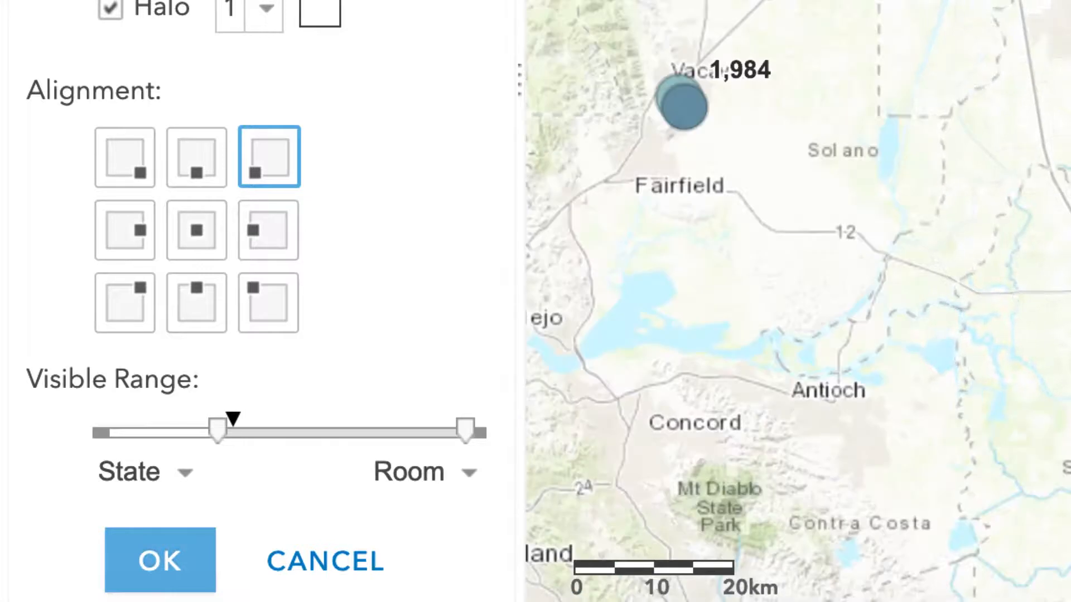
scroll(798, 301, "down", 1)
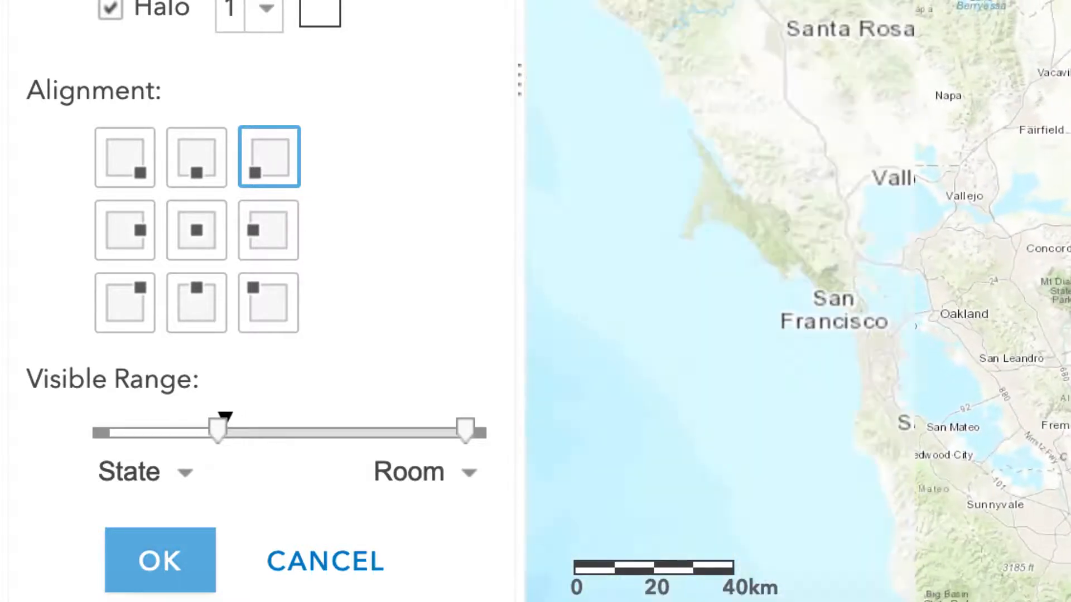
left_click_drag(865, 410, 798, 193)
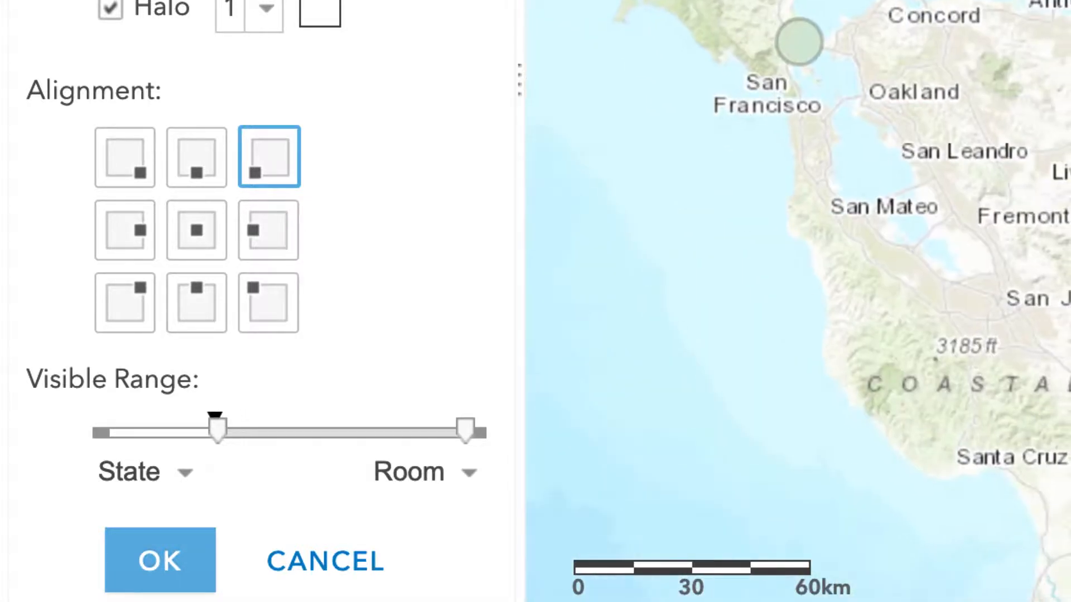
left_click_drag(798, 251, 863, 349)
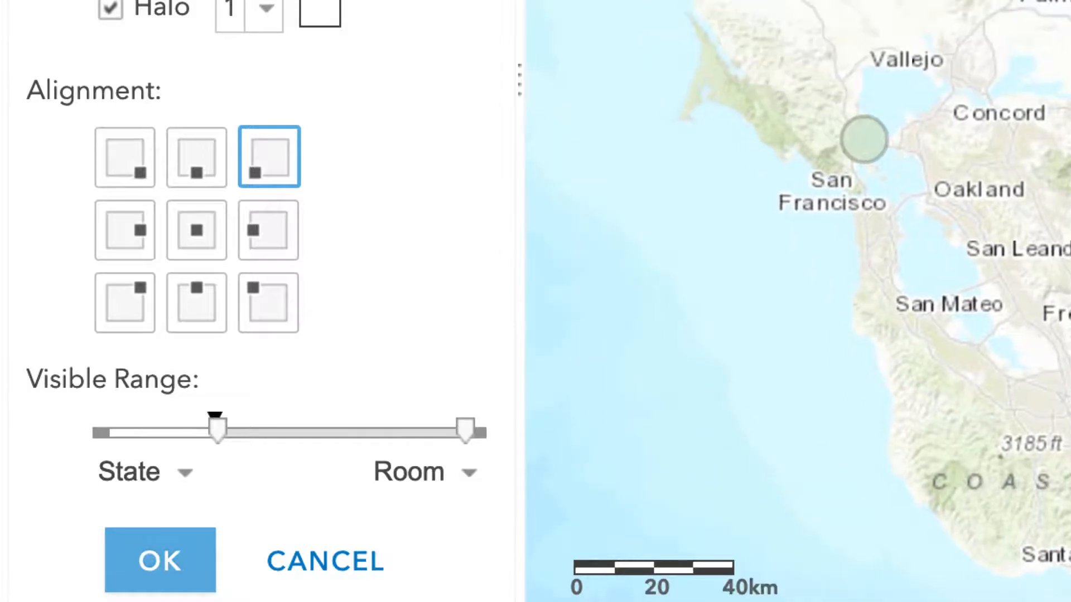
scroll(797, 301, "up", 1)
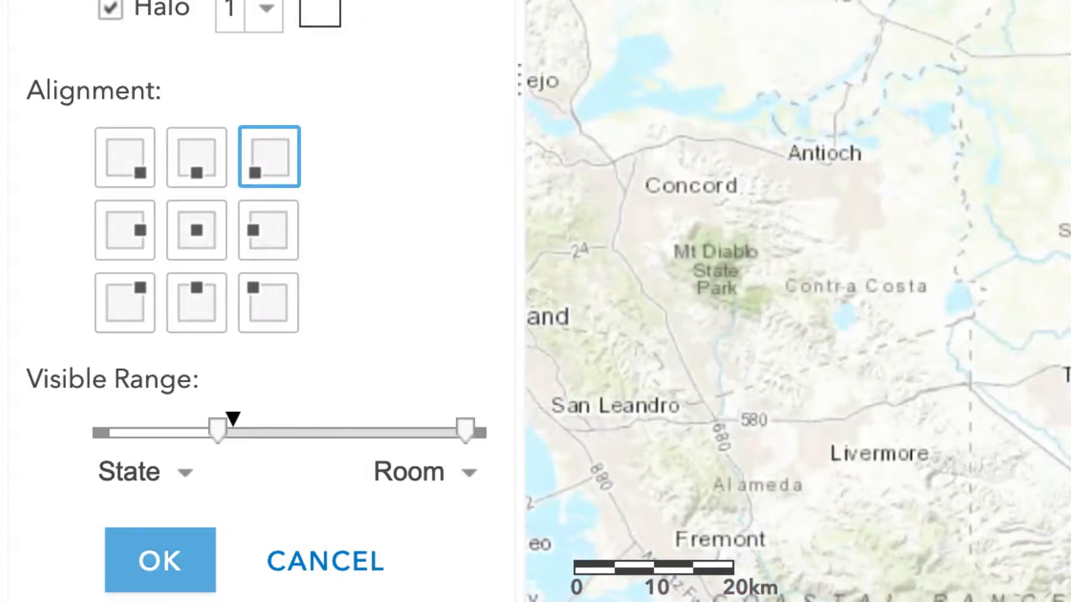
left_click_drag(674, 140, 922, 463)
left_click_drag(797, 357, 851, 250)
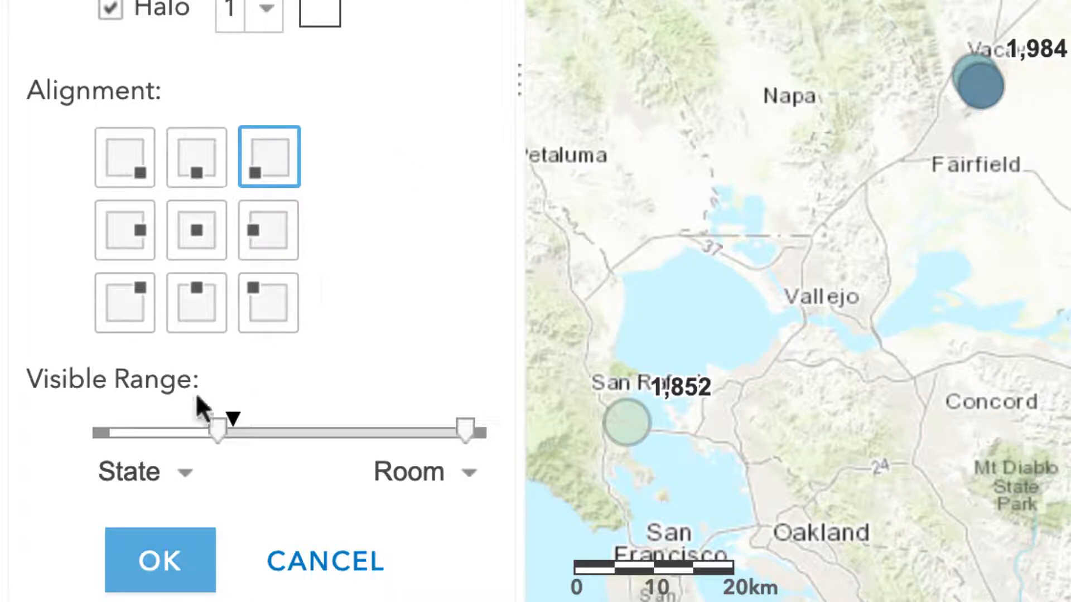
left_click(193, 556)
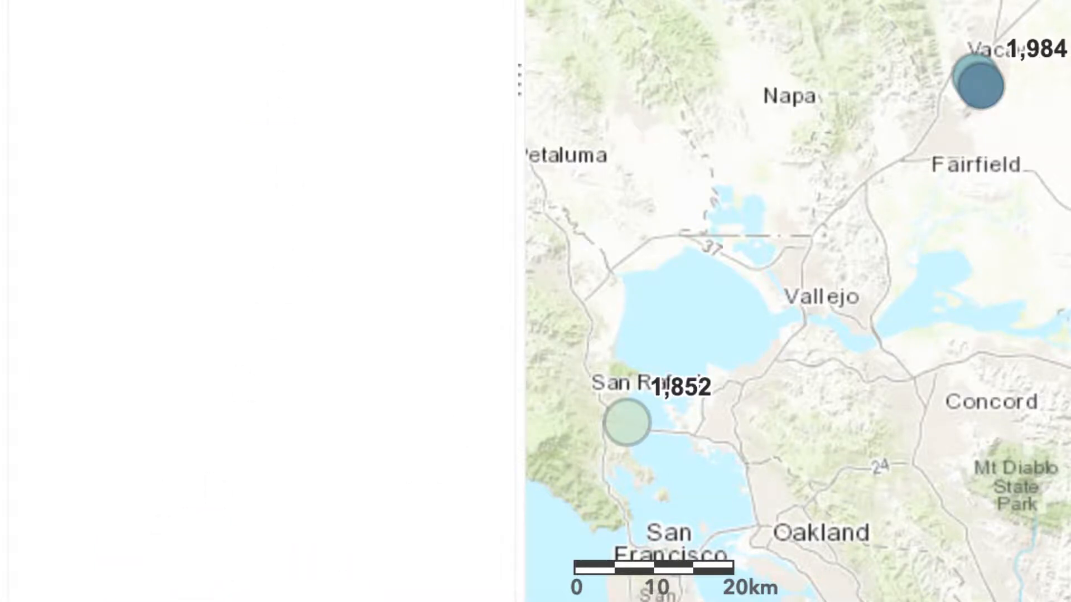
left_click(335, 99)
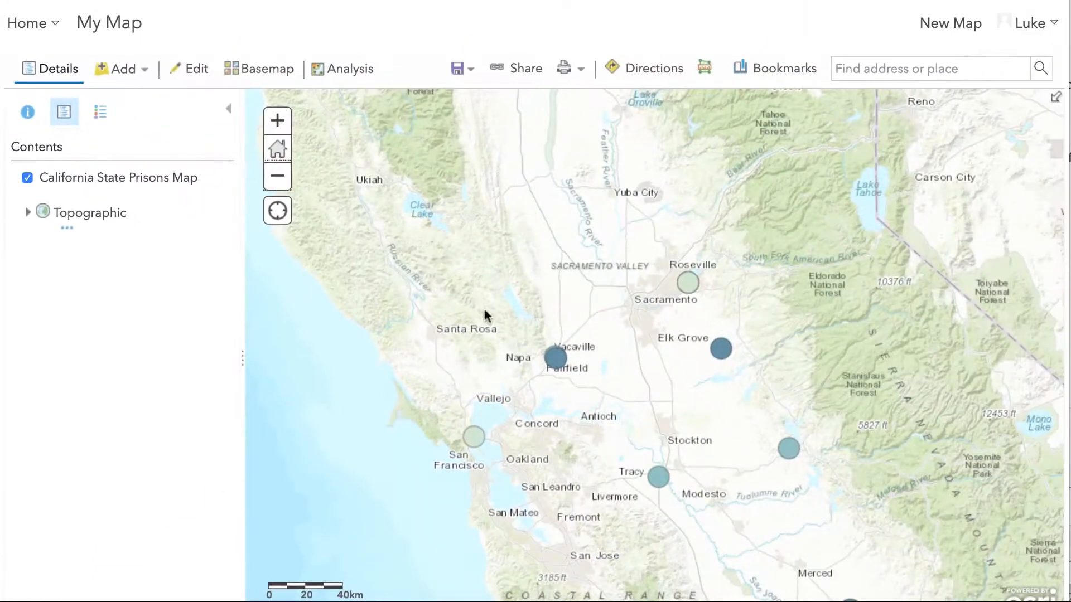
left_click_drag(554, 344, 461, 163)
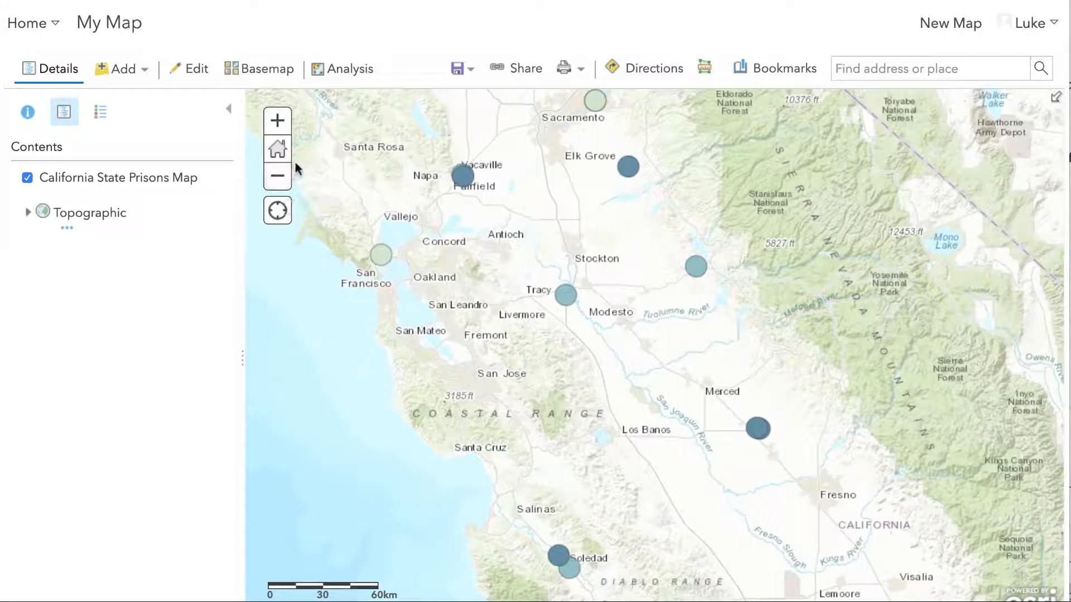
left_click_drag(547, 212, 593, 299)
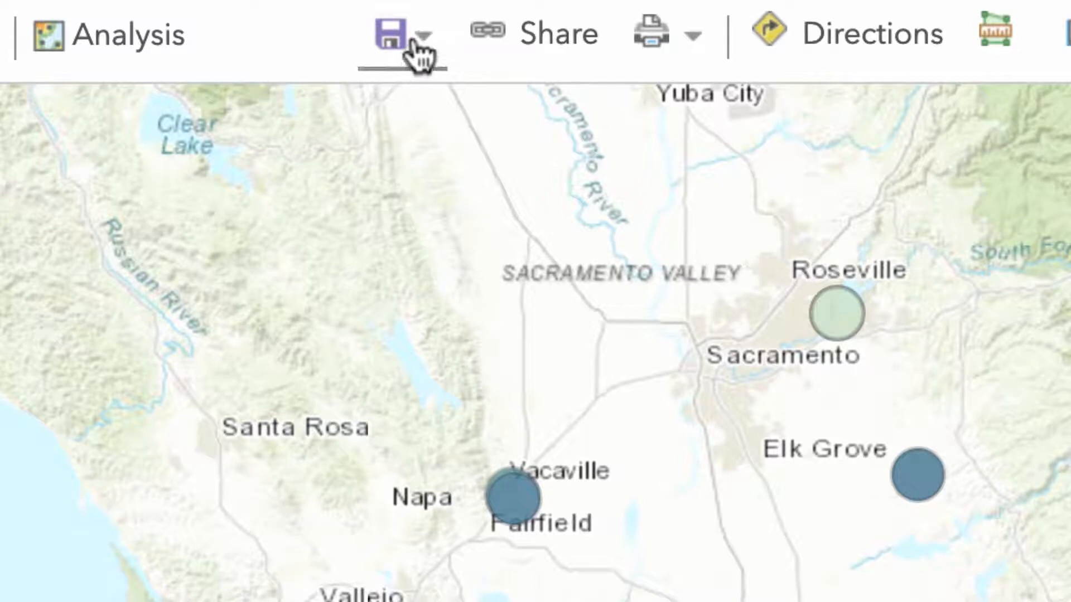
Start saving the map as a new copy titled "State Prisons Map"
left_click(419, 51)
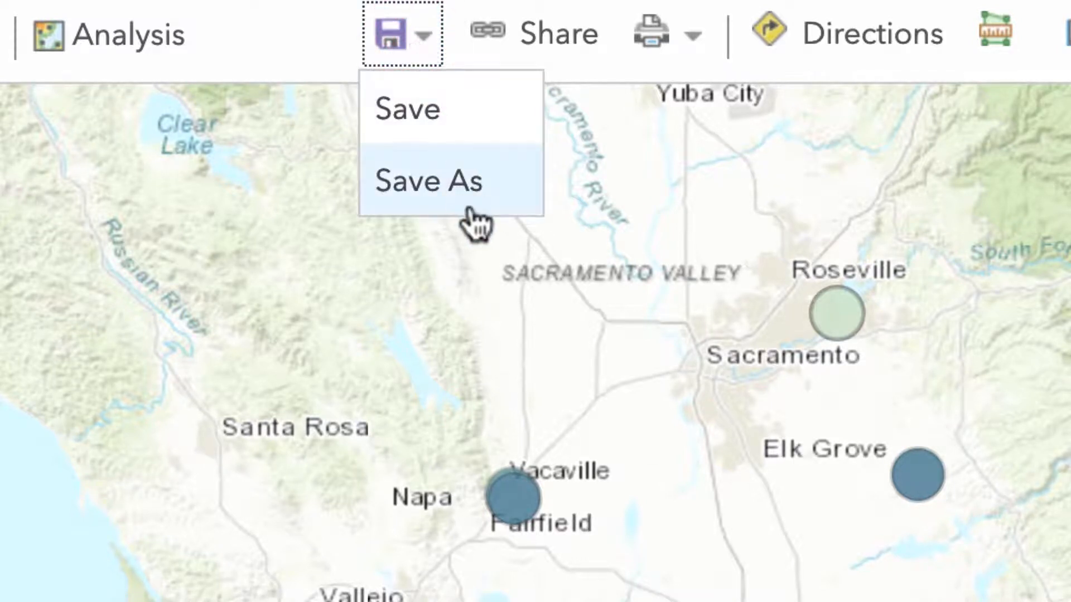
left_click(504, 187)
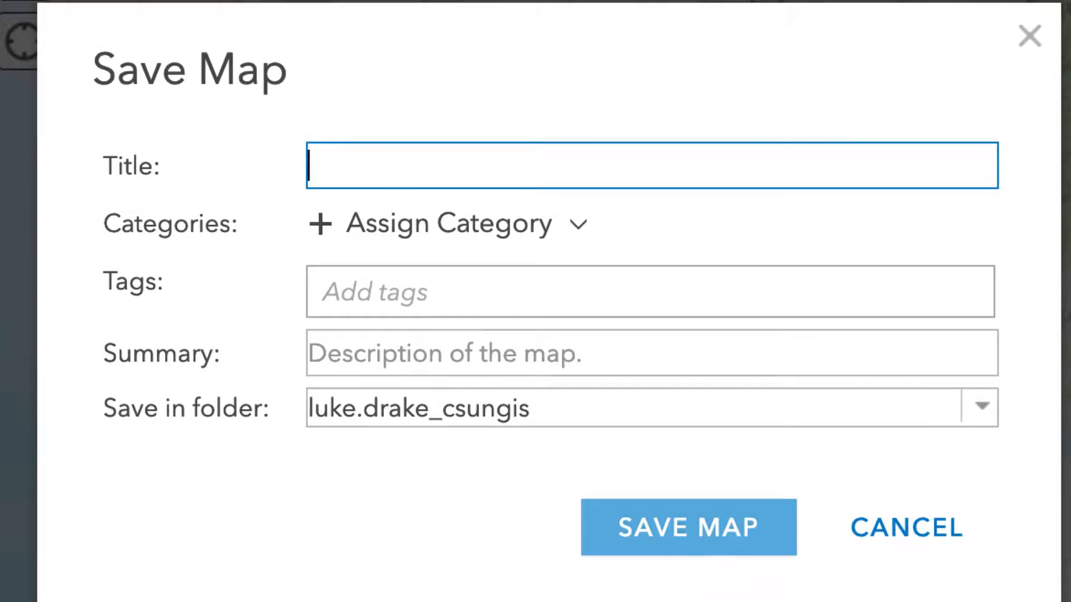
type("State")
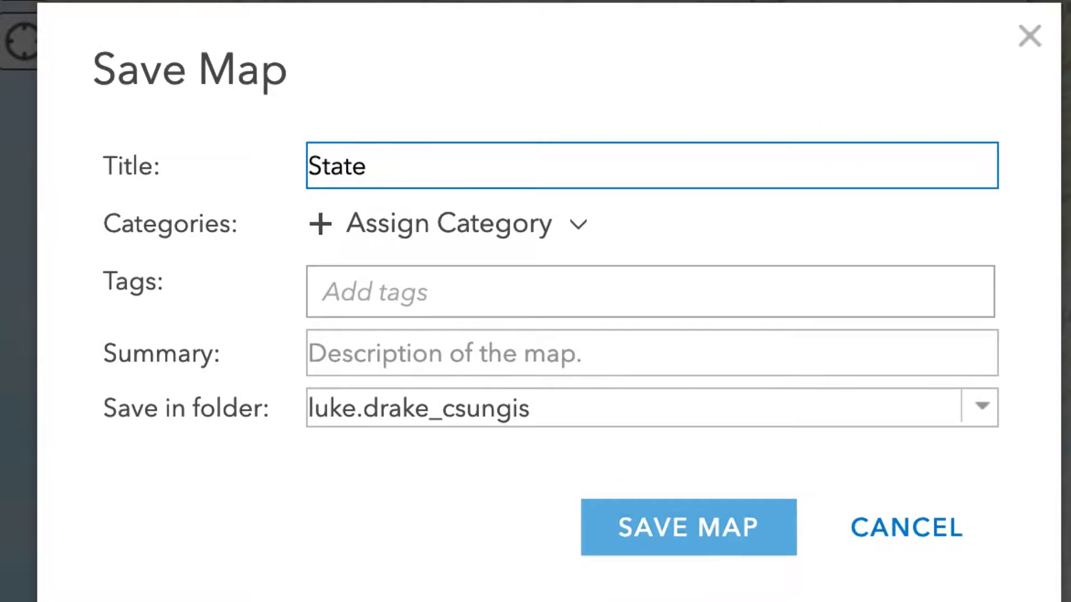
type(" Prisons")
key("BackSpace")
type("s Map")
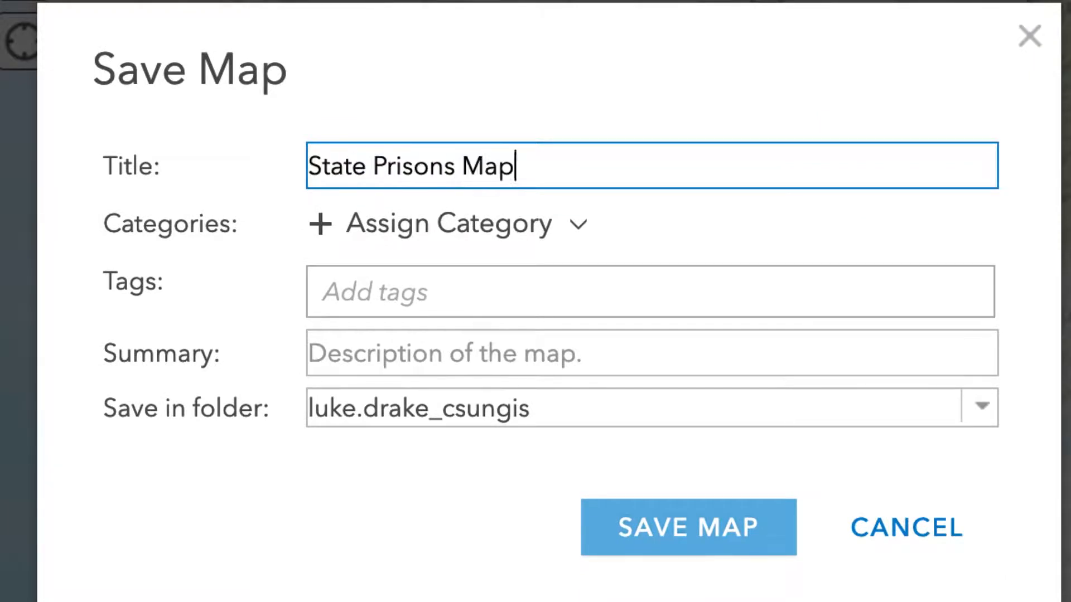
Add the tag "test" to the new map's details and save the map
left_click(555, 298)
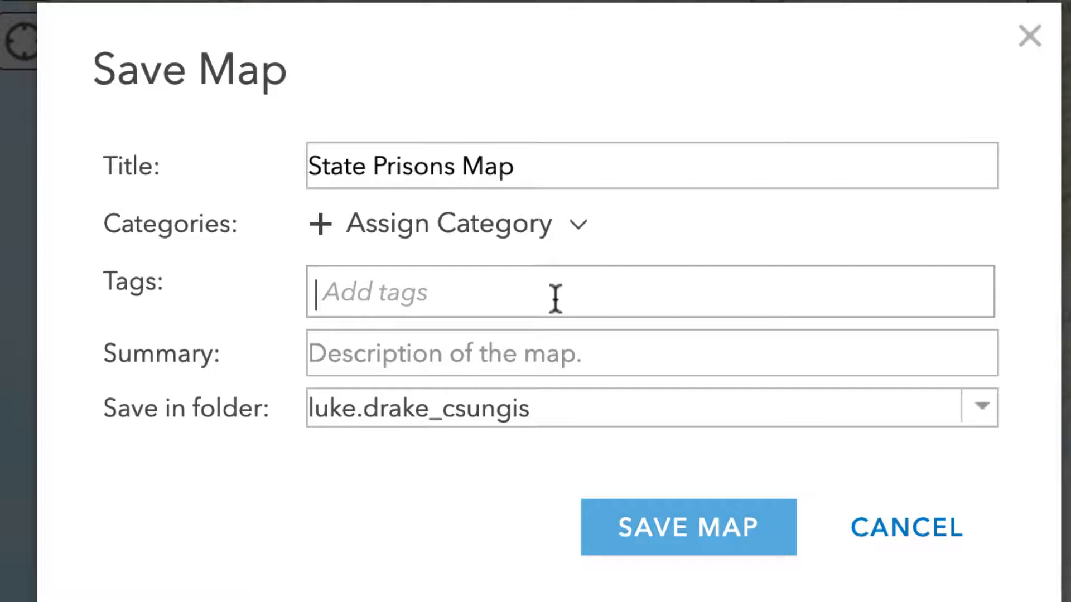
type("test")
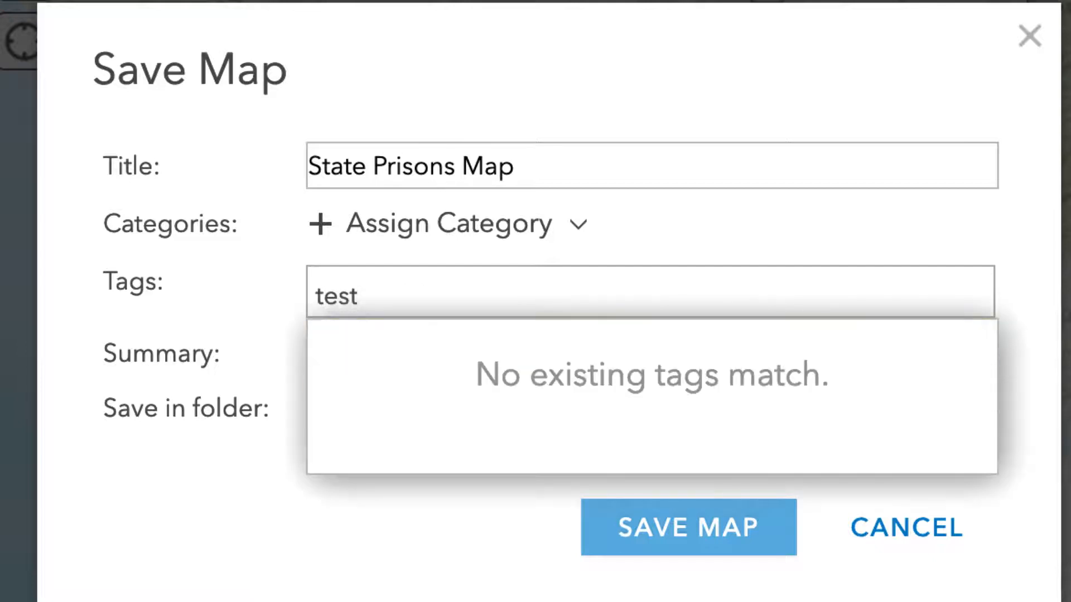
key("Return")
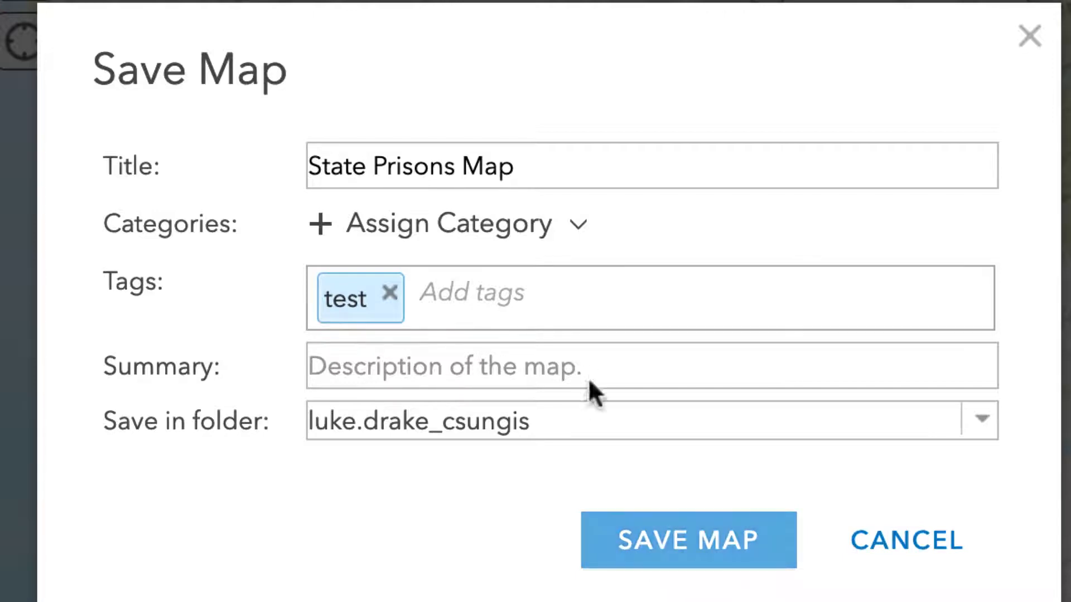
left_click(646, 550)
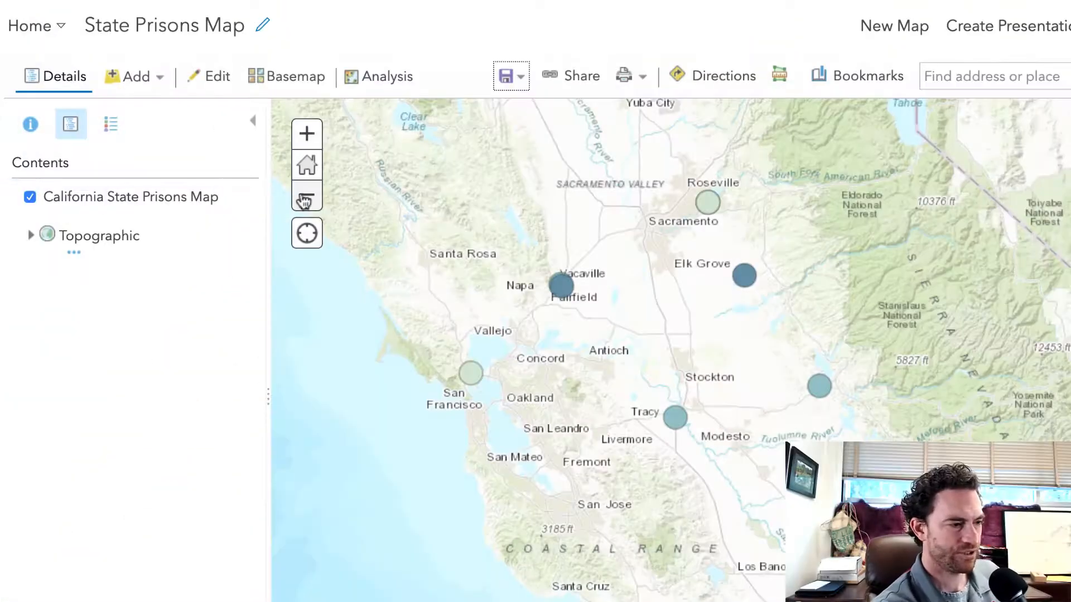
Frame the map on California with its prisons, save it, and show the legend
left_click(307, 198)
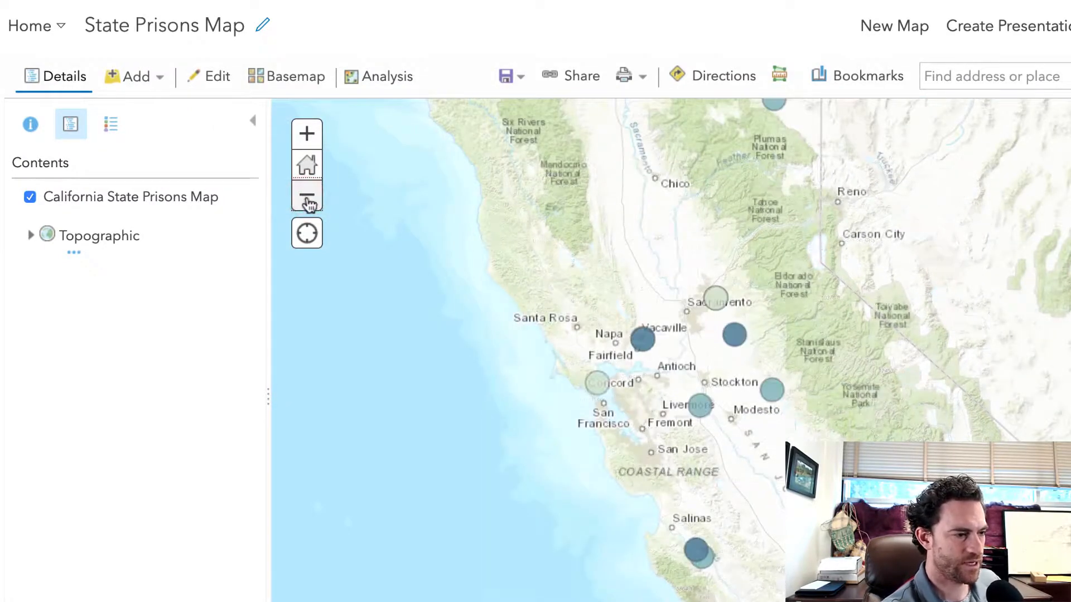
left_click(308, 202)
double_click(521, 296)
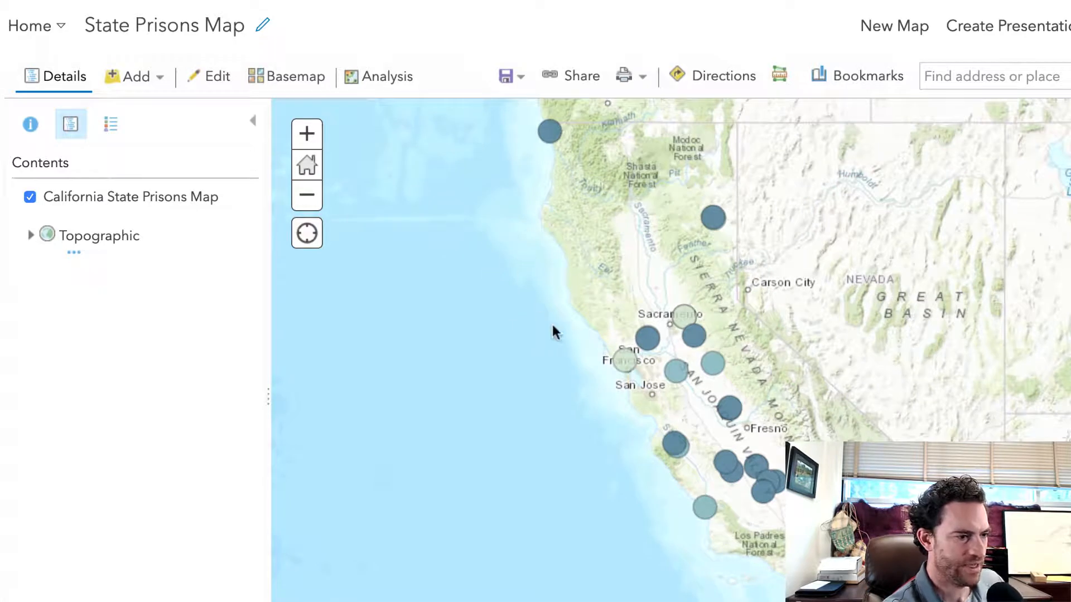
left_click_drag(707, 374, 902, 334)
left_click_drag(689, 346, 854, 340)
left_click_drag(733, 362, 801, 363)
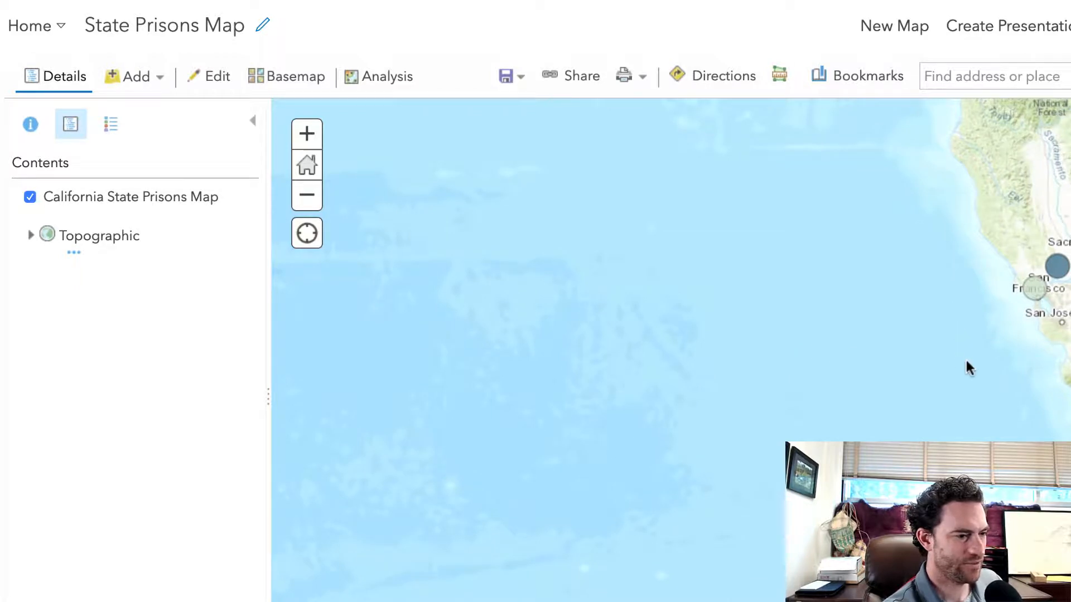
left_click_drag(973, 363, 589, 428)
left_click_drag(815, 400, 757, 400)
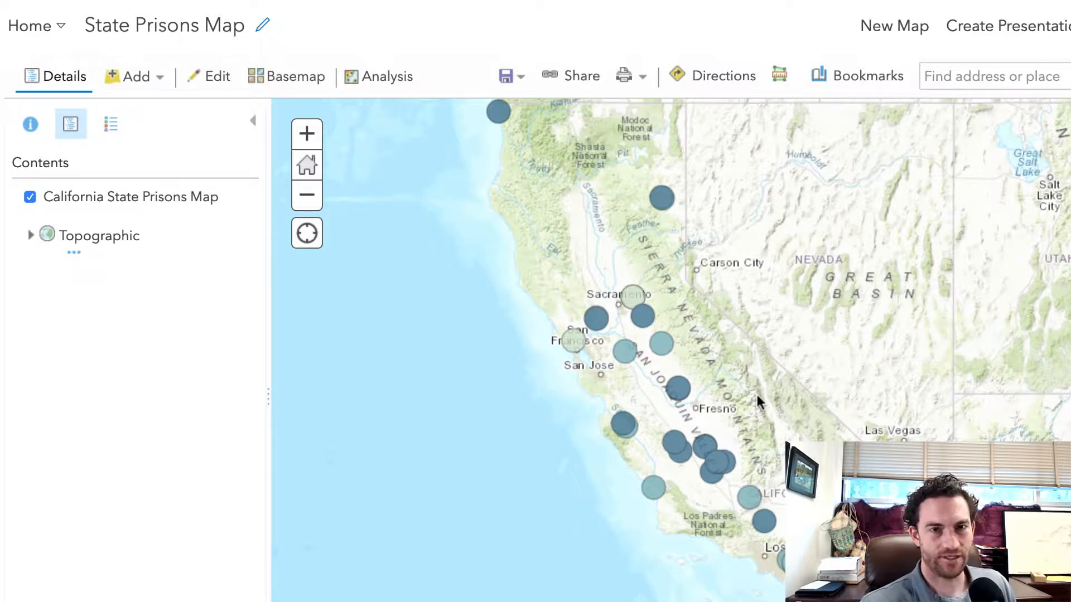
left_click(506, 78)
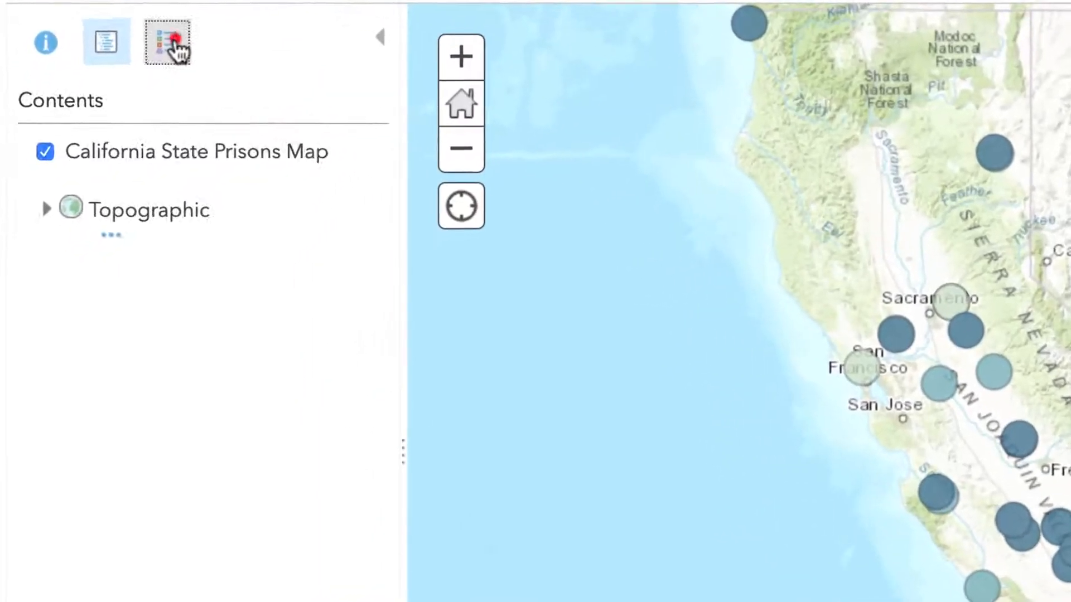
left_click(141, 99)
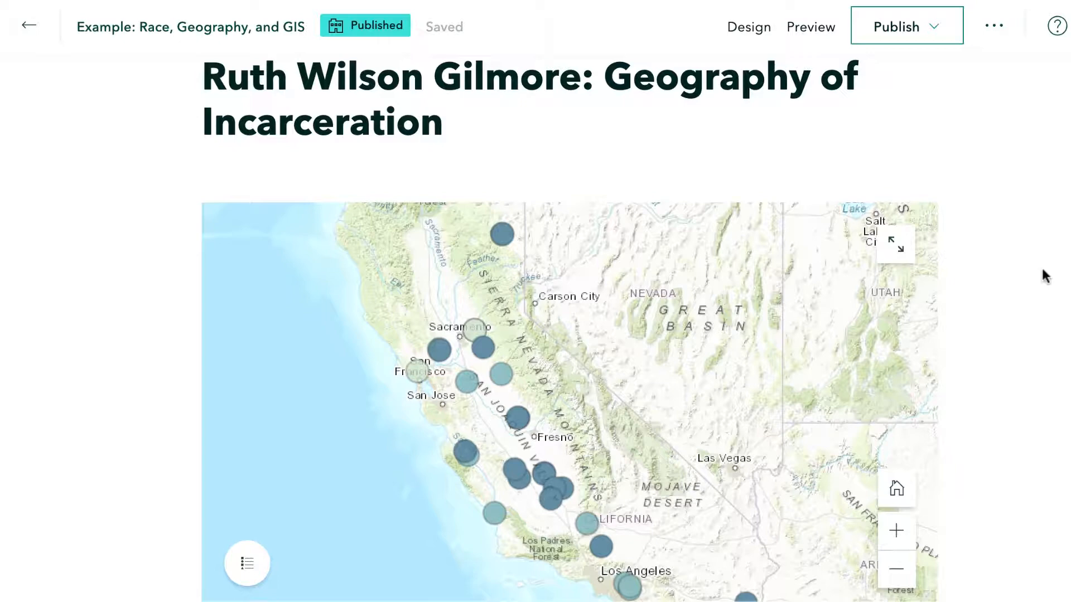
Switch to the ArcGIS StoryMaps story and add the State Prisons Map as a new map block below the existing map's caption
scroll(1042, 266, "down", 1)
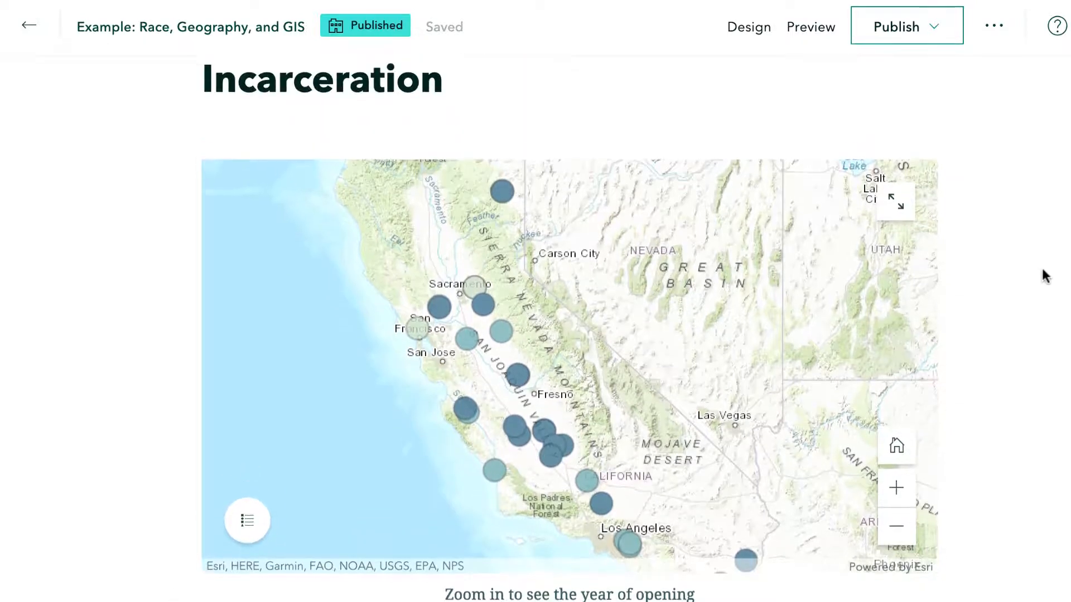
scroll(1042, 266, "up", 1)
scroll(1041, 266, "down", 1)
scroll(1042, 266, "down", 5)
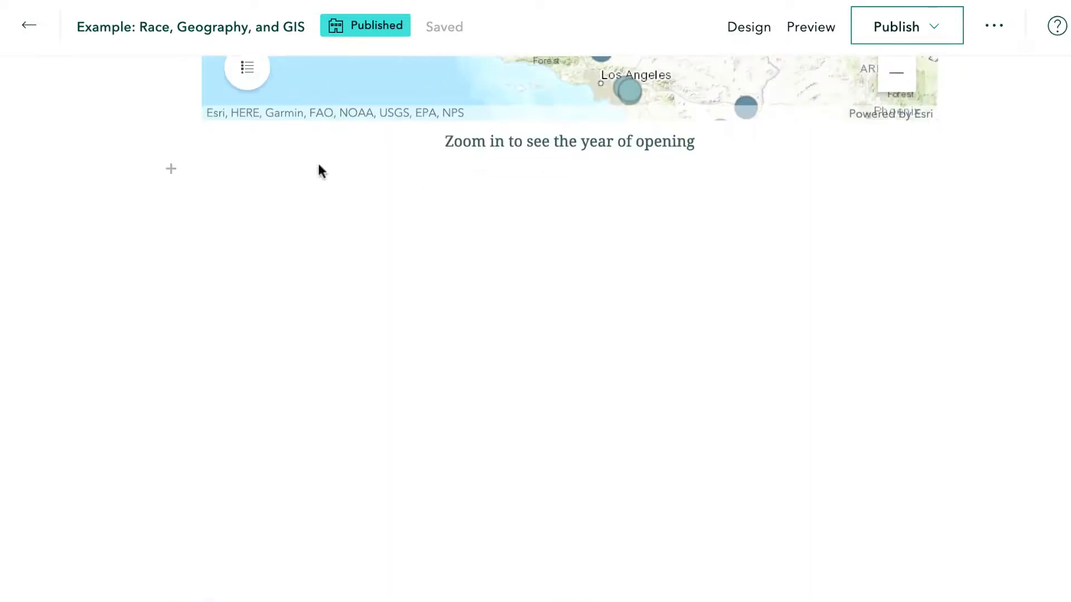
scroll(257, 214, "down", 1)
scroll(254, 205, "up", 1)
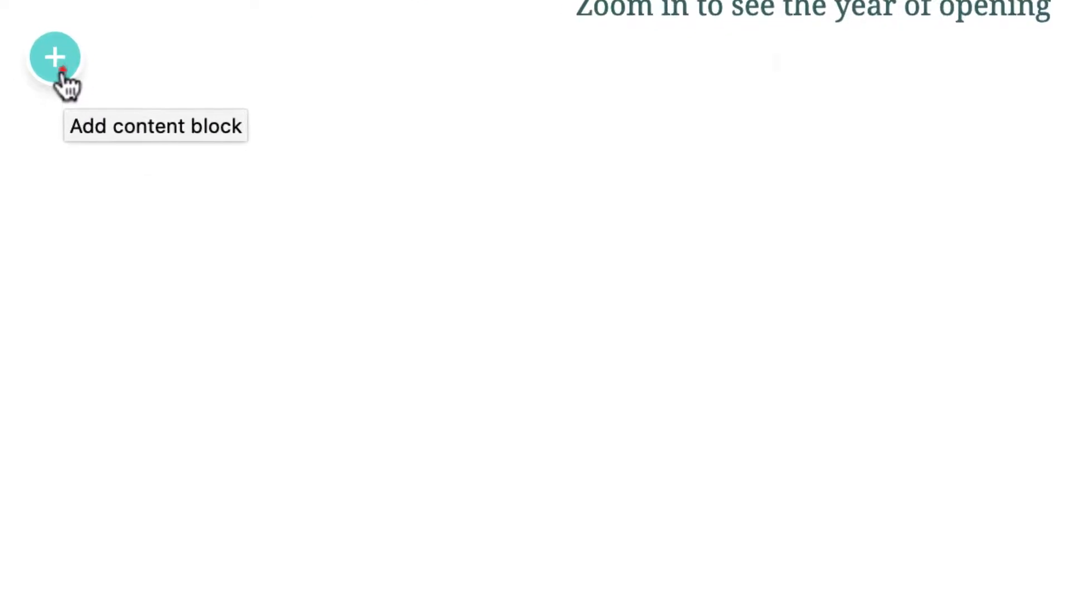
left_click(156, 114)
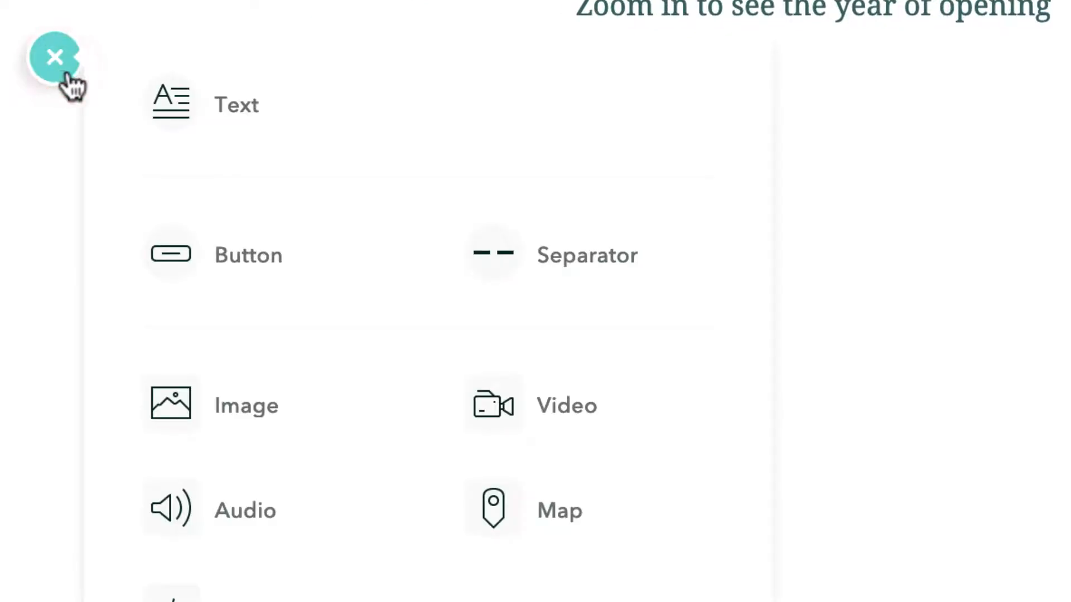
mouse_move(562, 524)
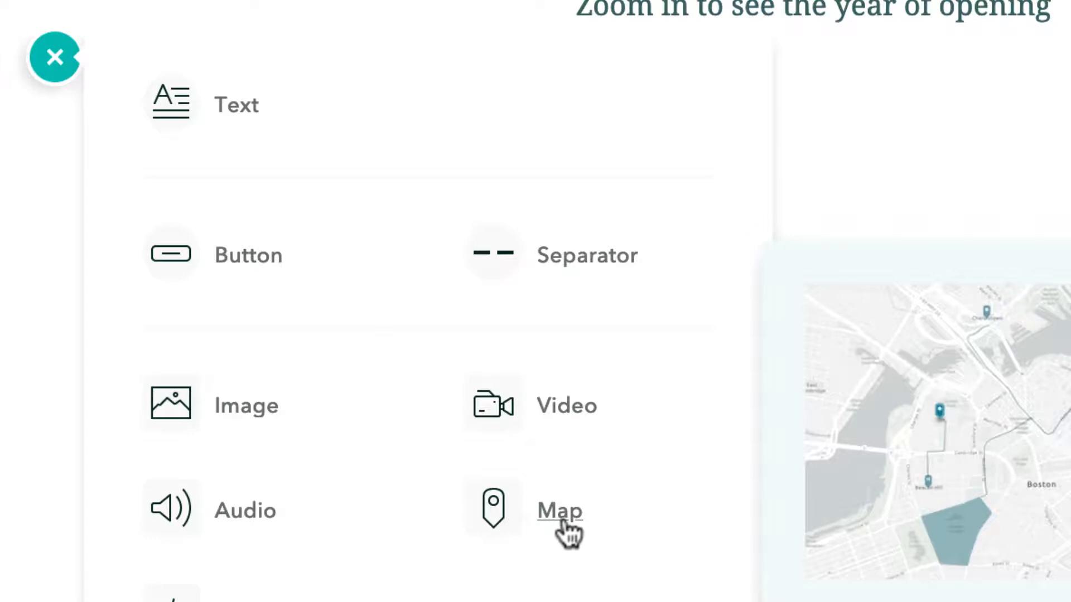
left_click(559, 515)
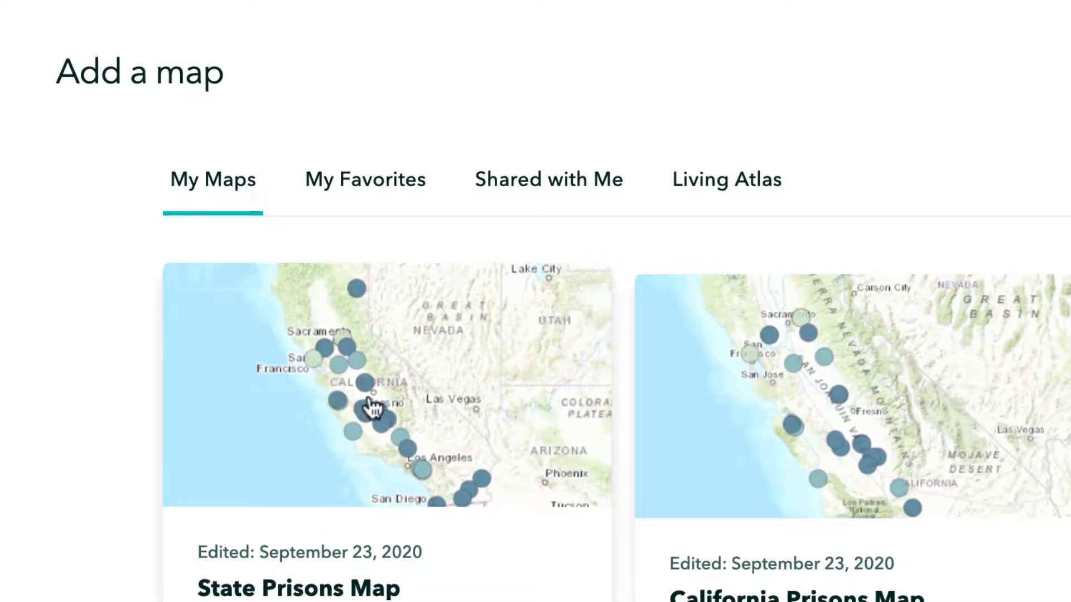
left_click(370, 404)
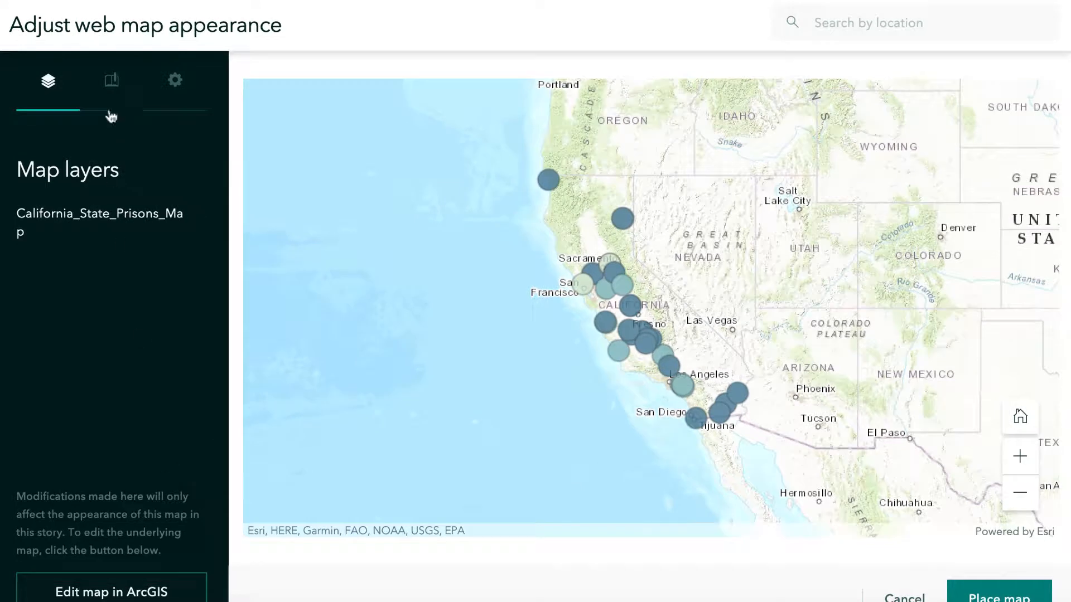
Check the map's bookmarks, enable its legend in the options, and place it in the story
left_click(112, 81)
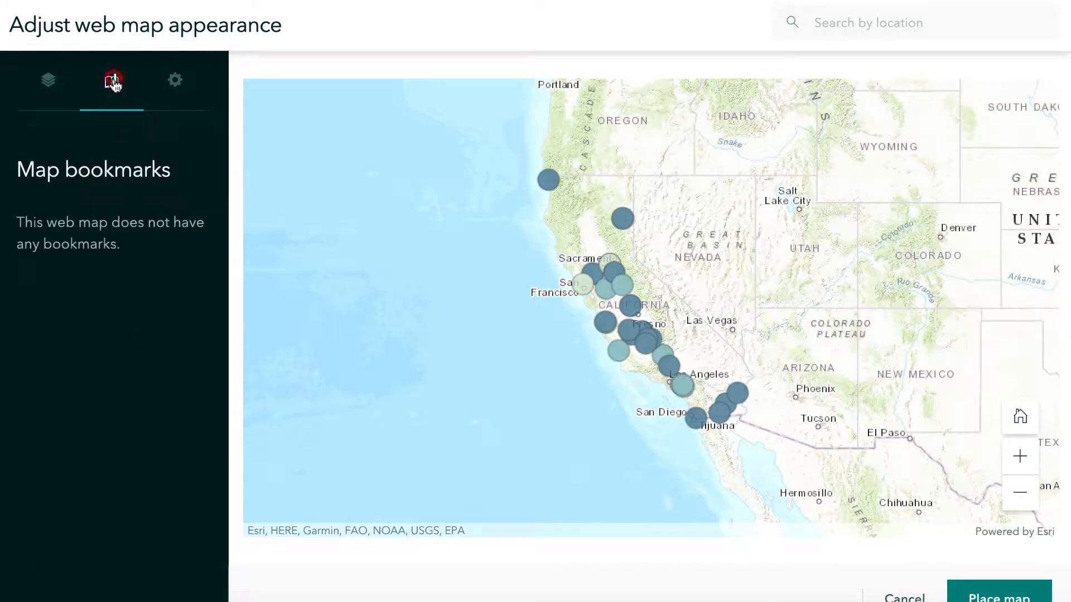
left_click(175, 83)
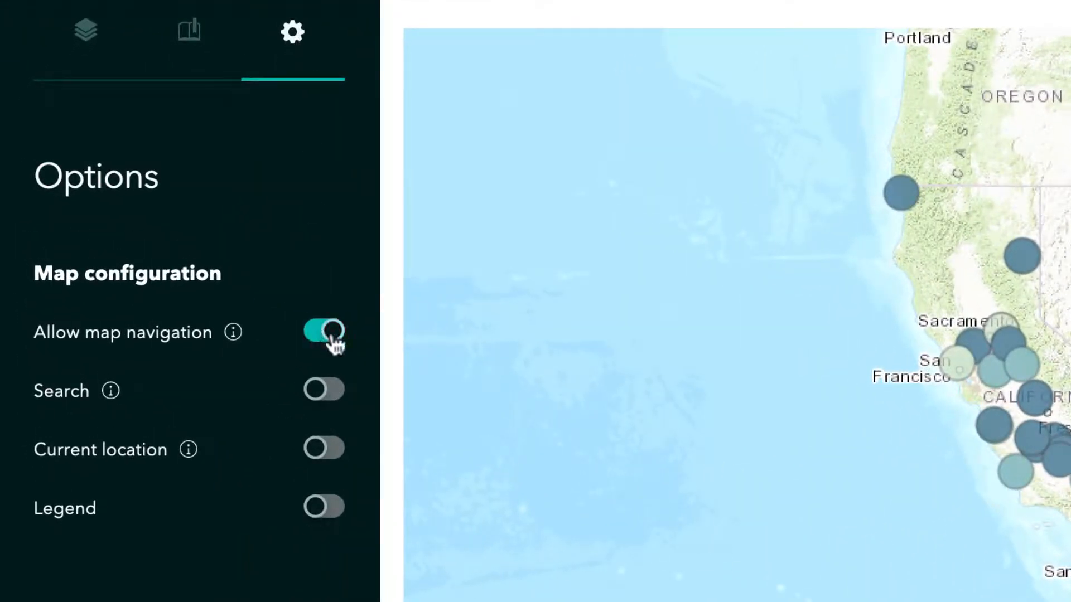
left_click(329, 517)
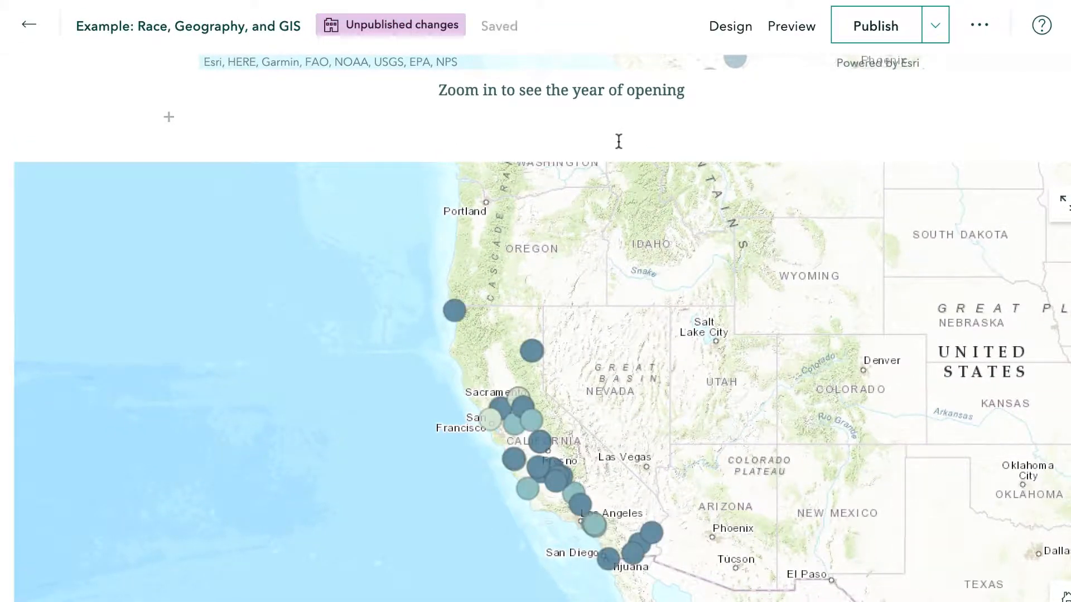
Try laying out the placed map beside the story text and start a text entry next to it
mouse_move(624, 165)
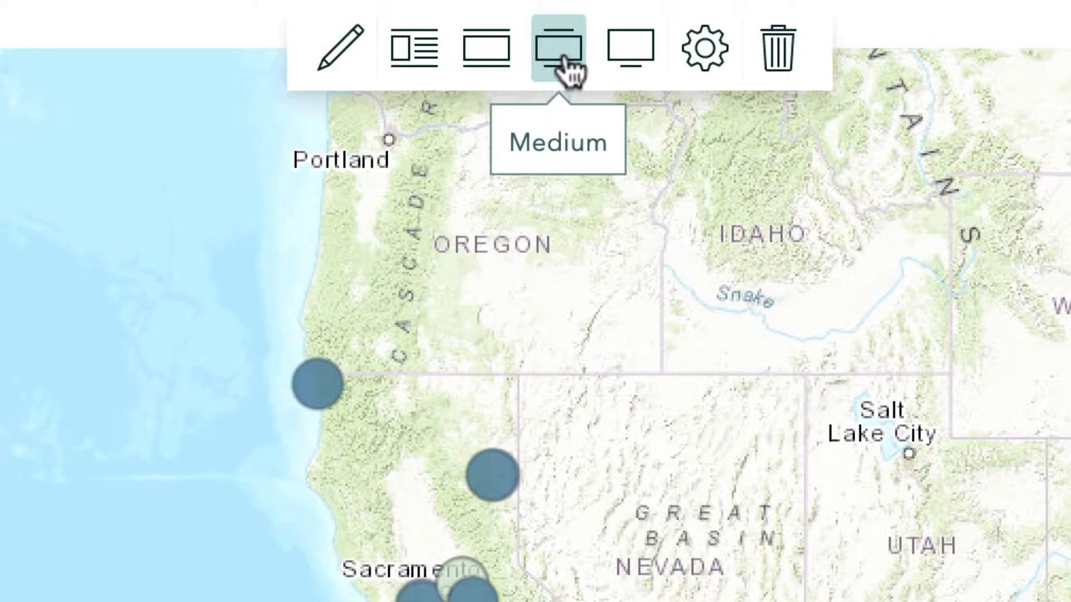
left_click(411, 62)
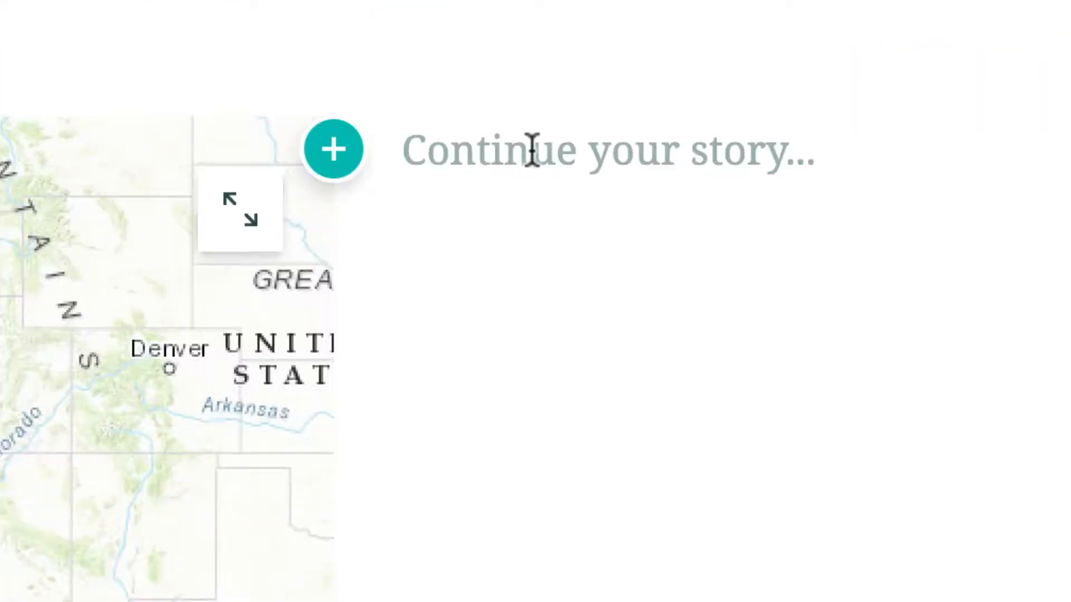
left_click(485, 152)
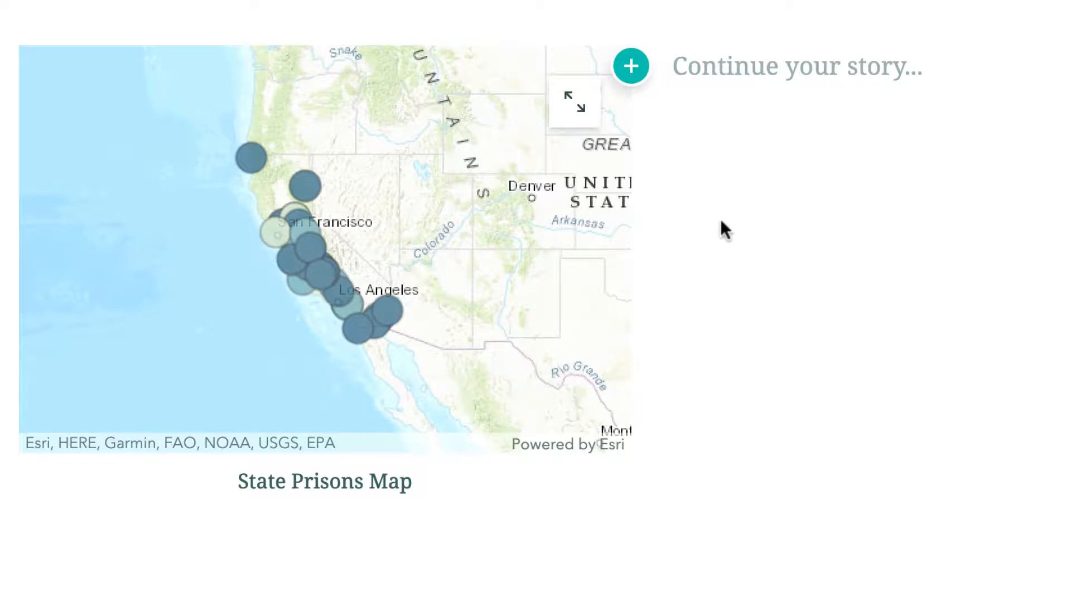
Set the State Prisons Map's display size to Small and check its Date Opened legend
mouse_move(295, 286)
mouse_move(89, 433)
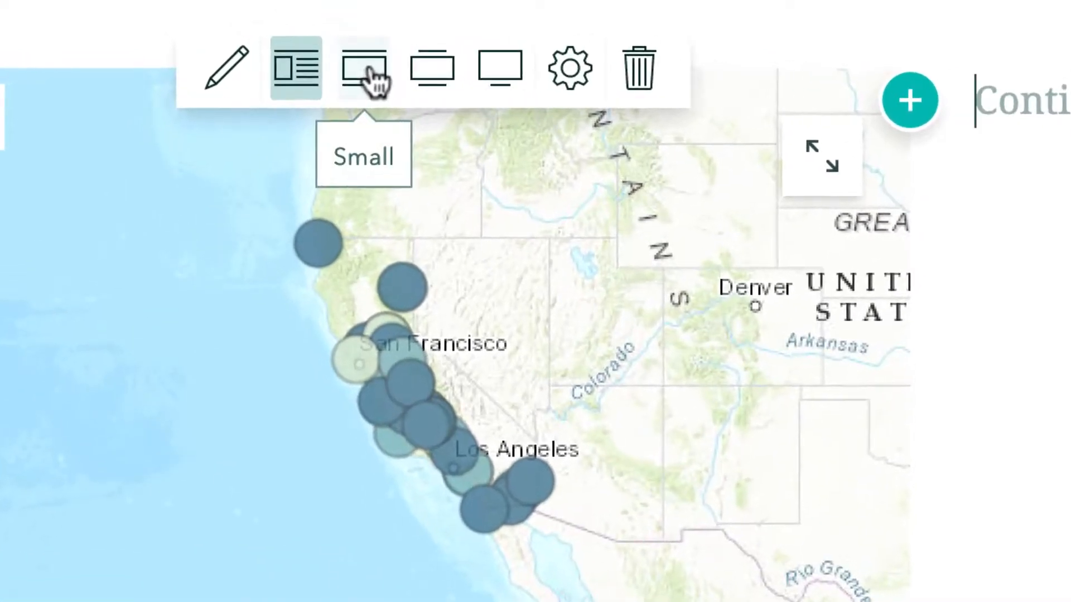
left_click(368, 69)
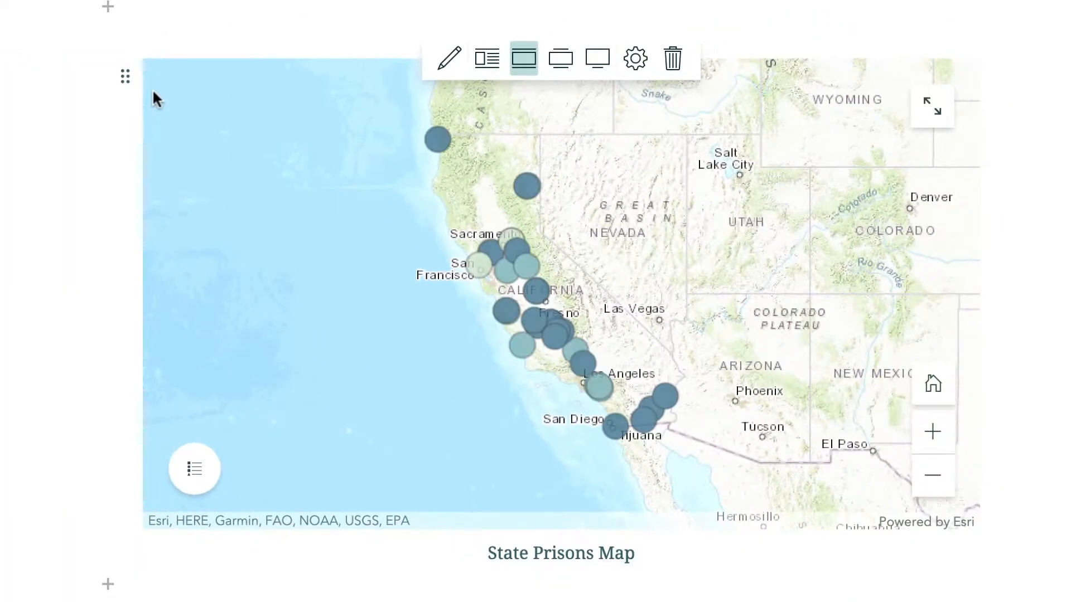
left_click(191, 479)
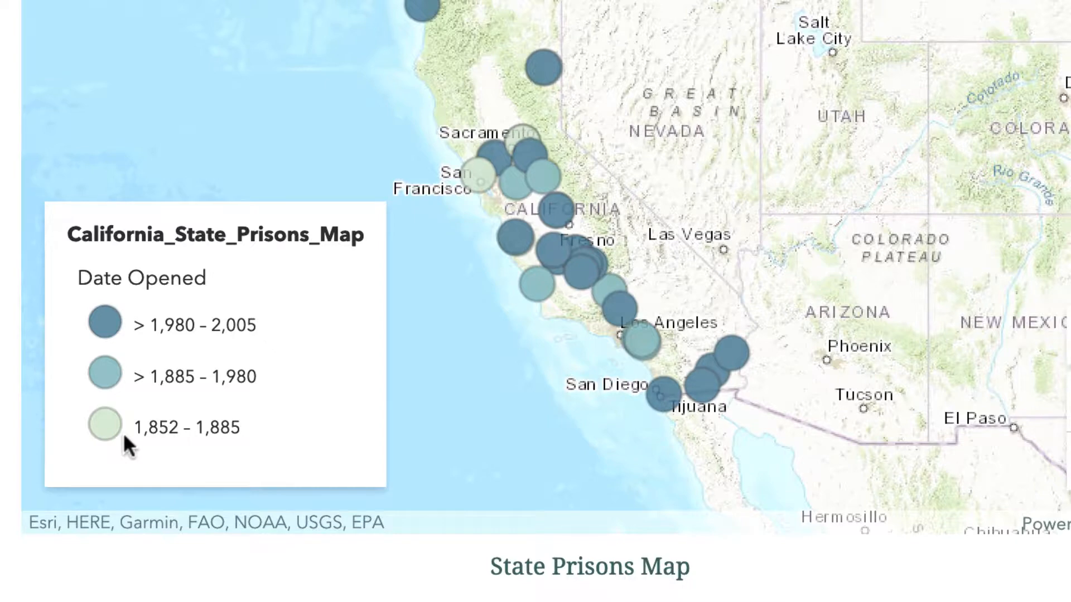
left_click(146, 388)
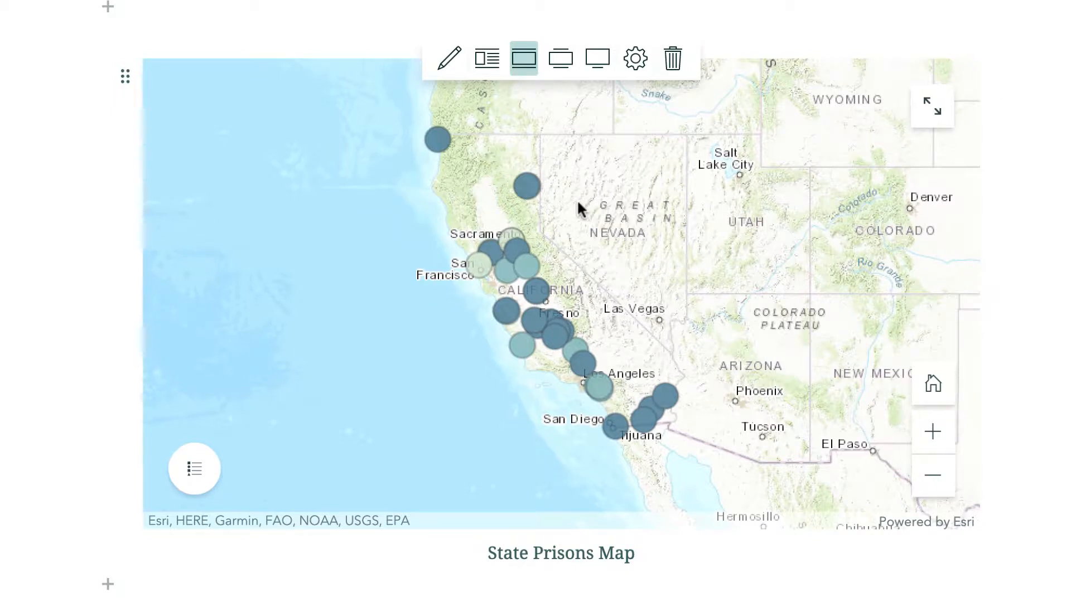
Save the alternative text "Web map of locations of California state prisons classified by year of opening." for the State Prisons Map
left_click(637, 61)
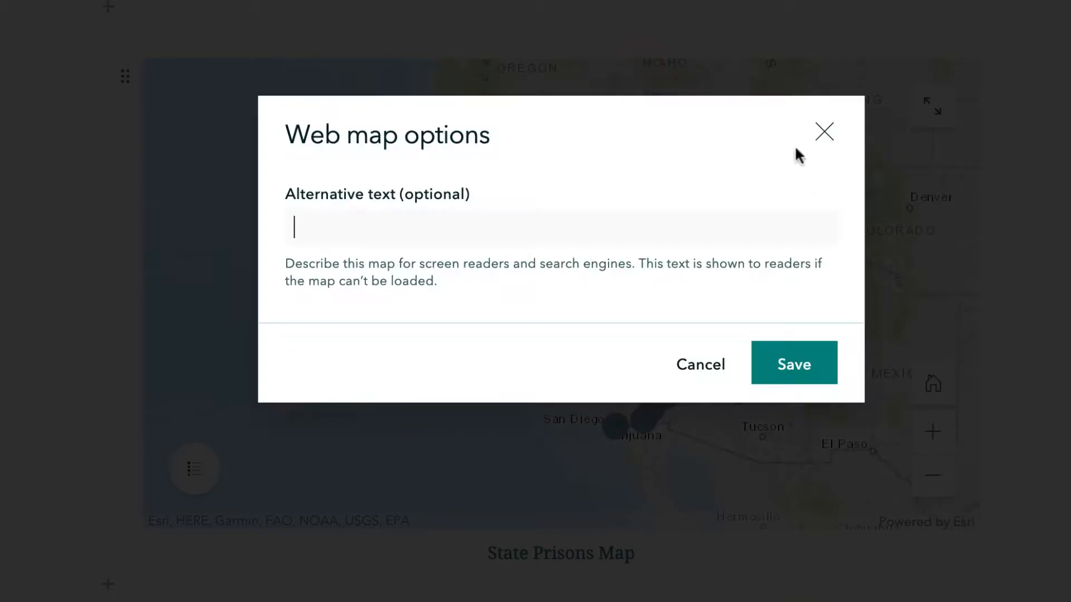
left_click(588, 235)
type("Web map of loc")
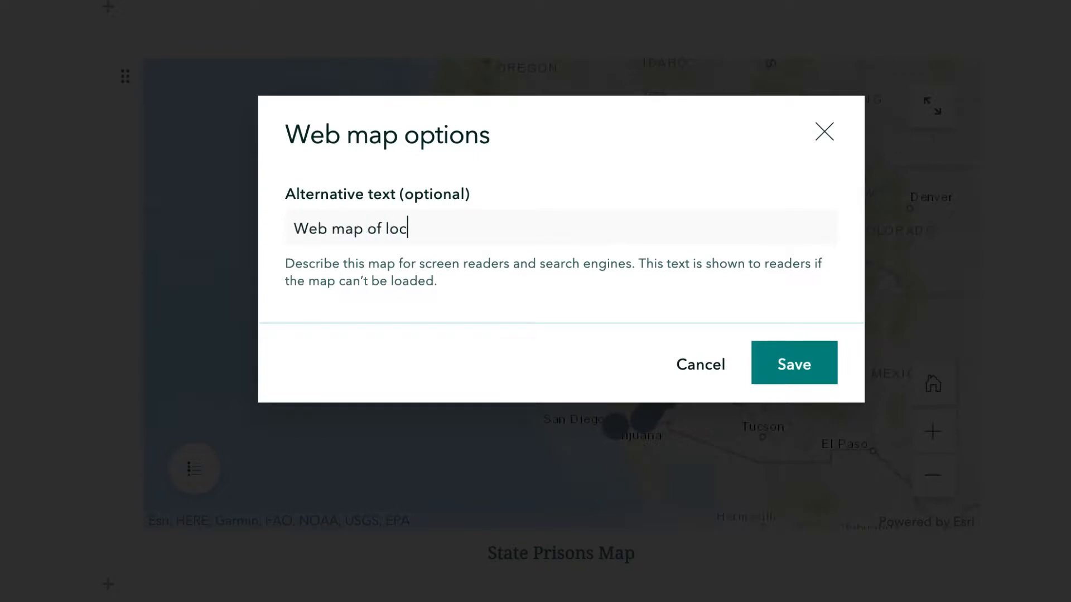
type("ations of Cal")
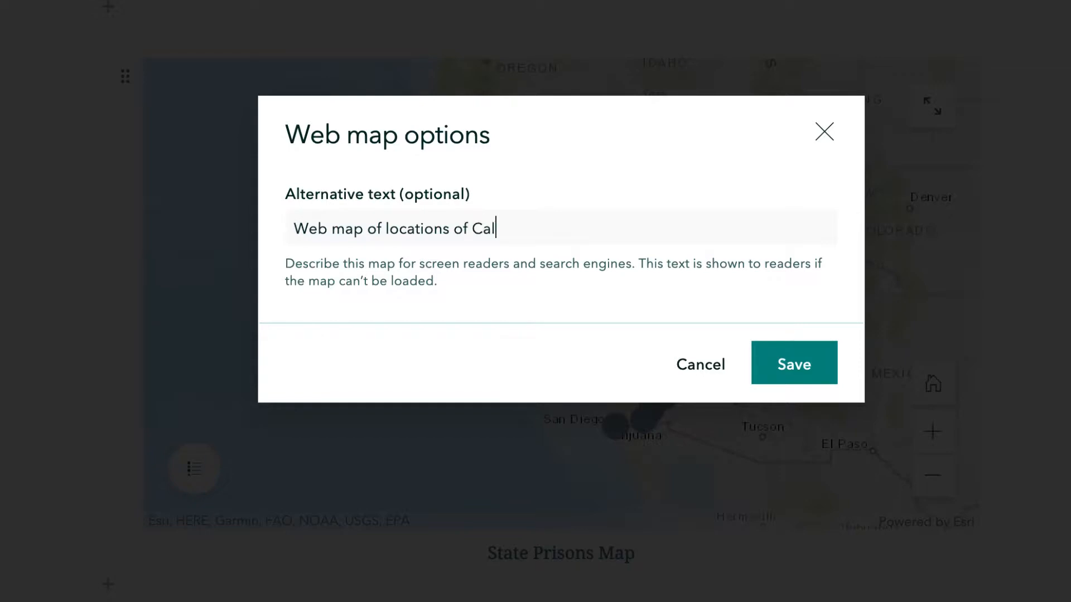
type("ifornia state prisons ")
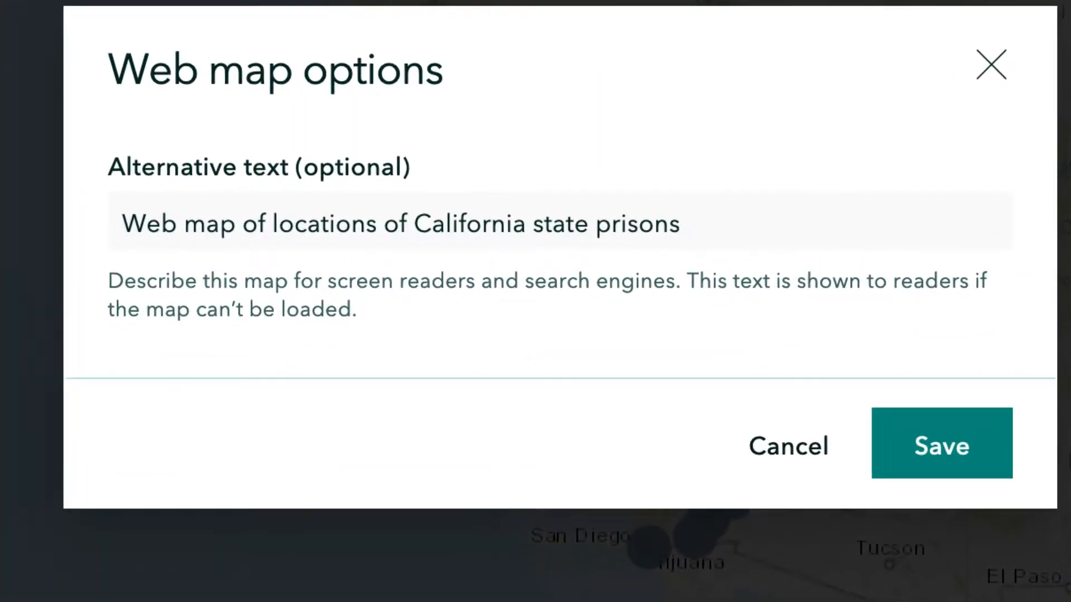
type("sh")
key("BackSpace")
key("BackSpace")
type("classified ")
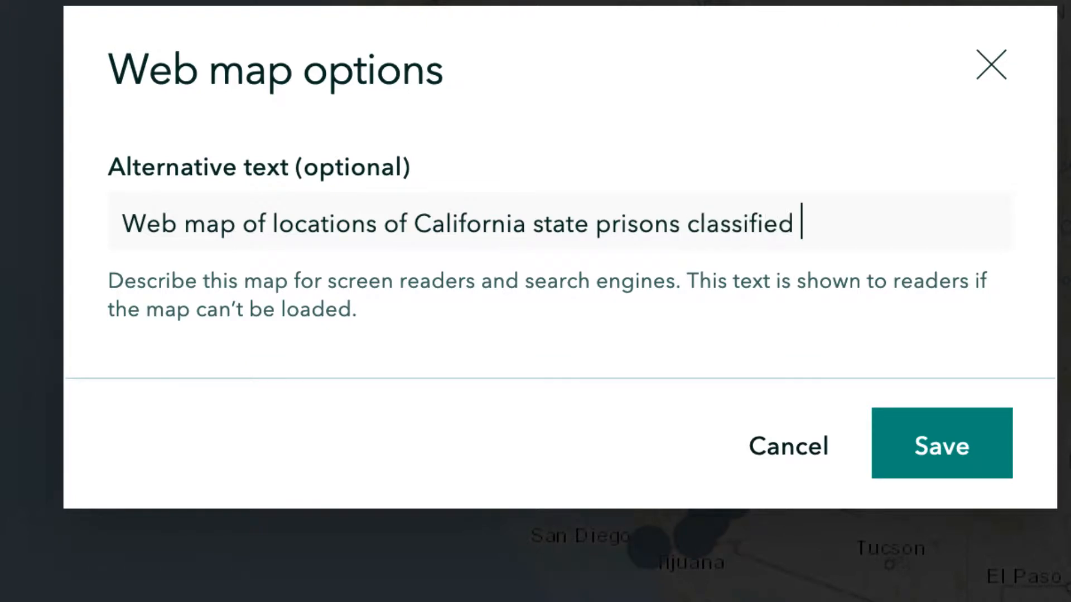
type("by year of opening.")
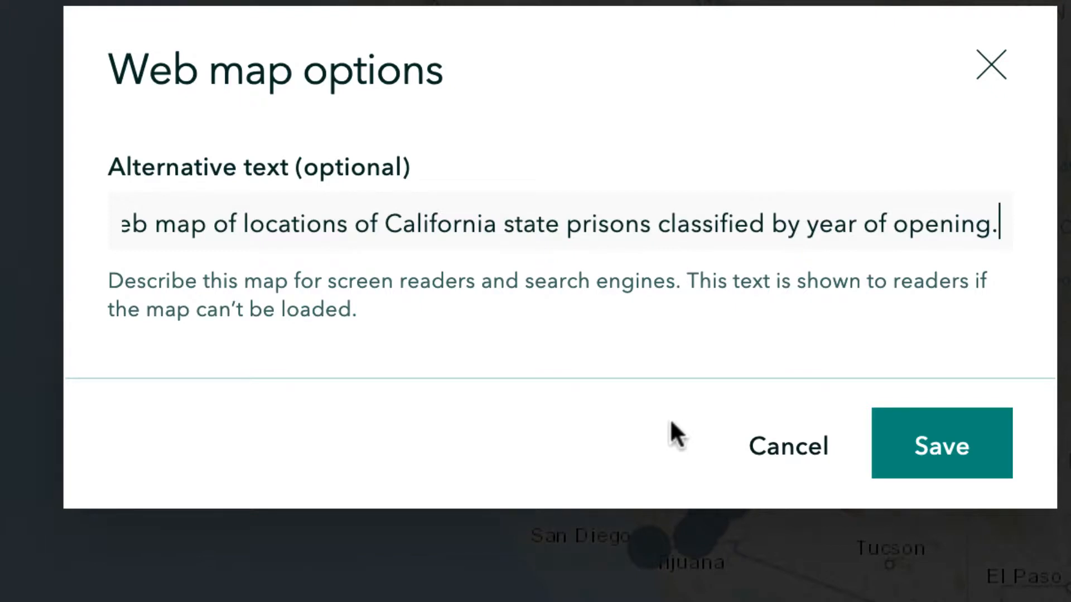
left_click(902, 447)
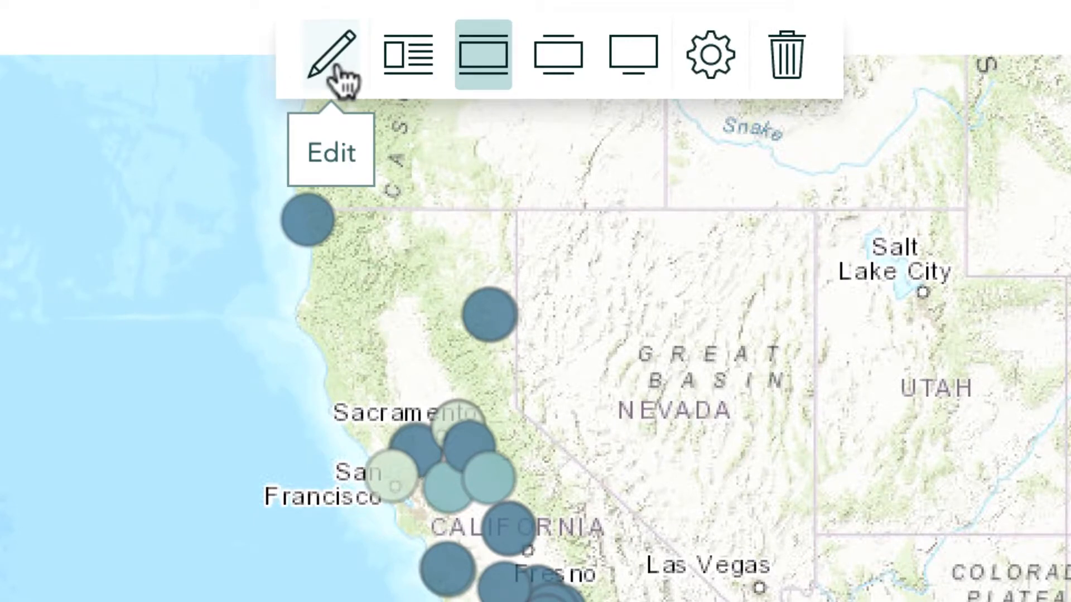
Try a closer view of California for the State Prisons Map by zooming in one level, recentring it and placing it in the story
left_click(337, 63)
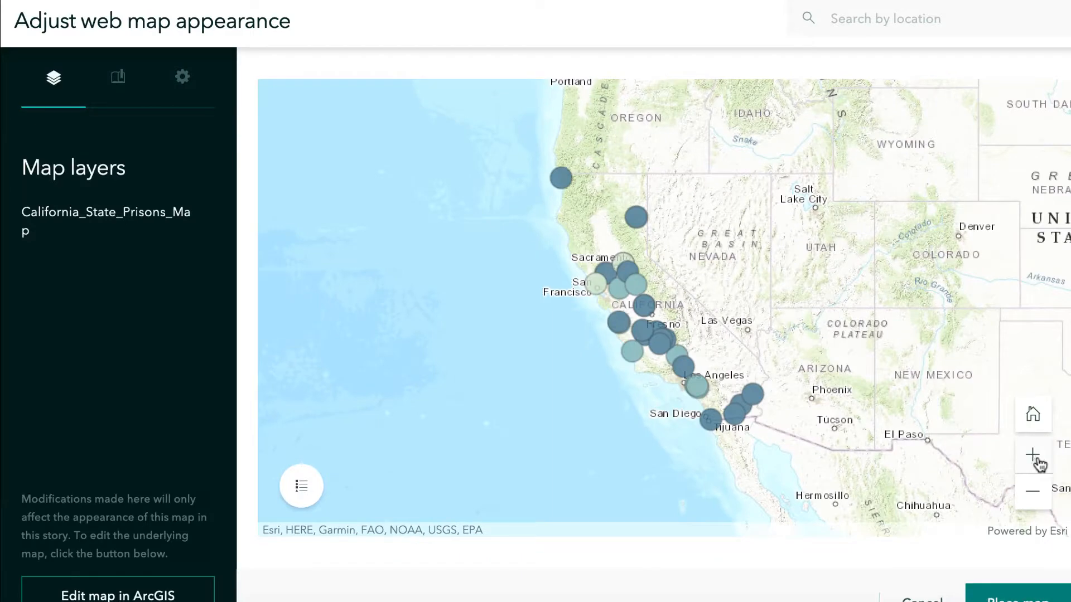
left_click(1035, 458)
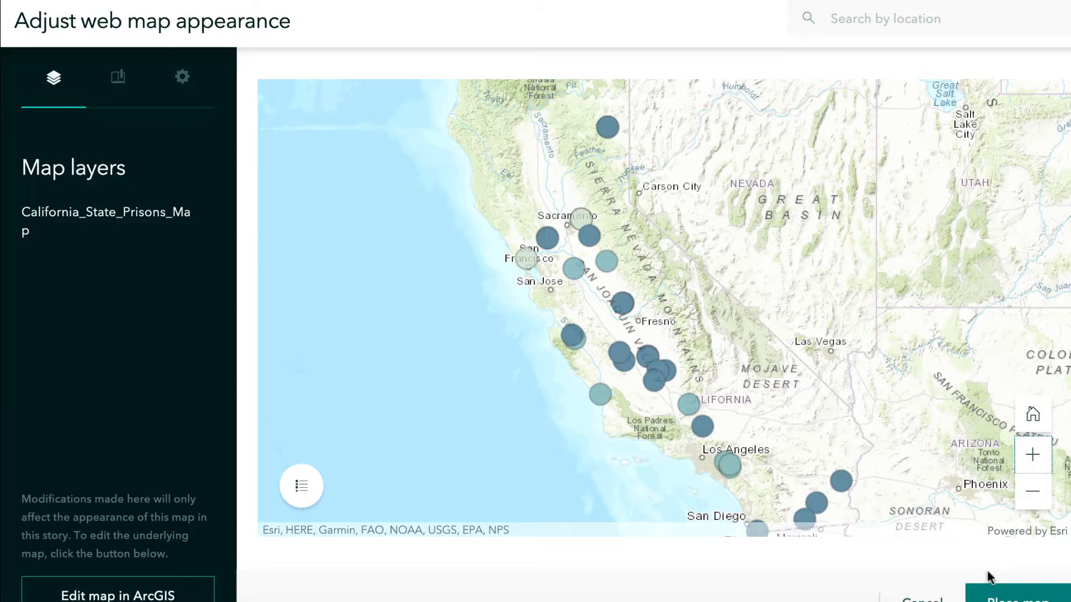
left_click_drag(671, 224, 689, 243)
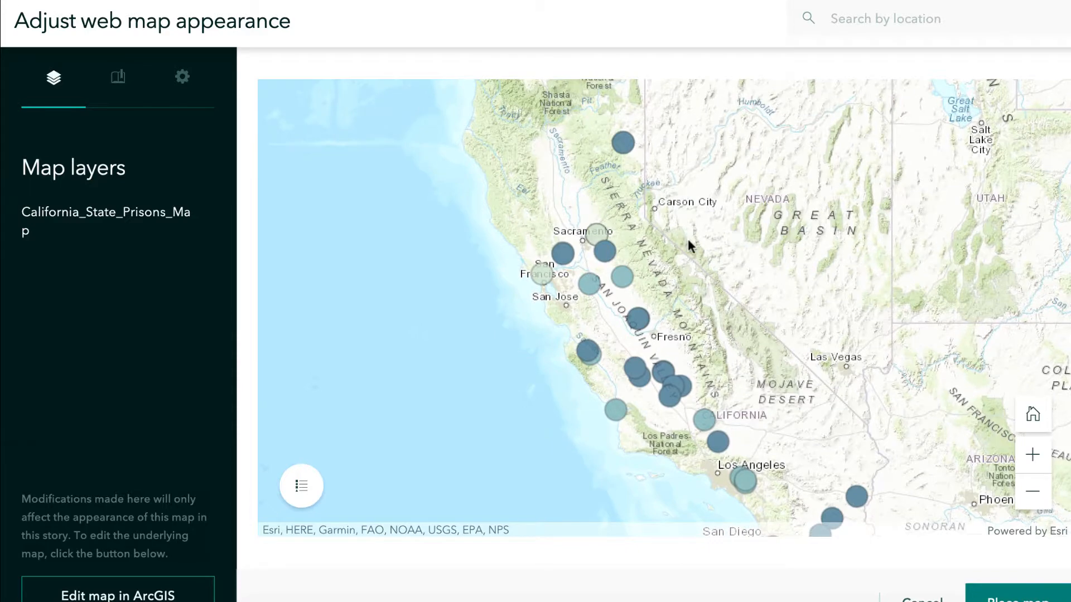
left_click(983, 590)
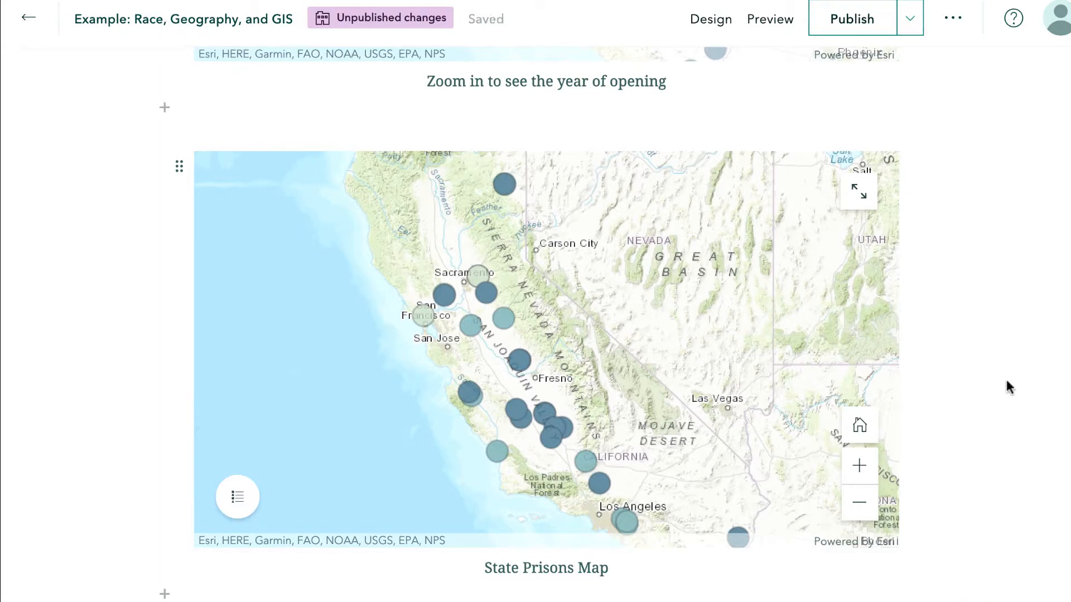
Reset the State Prisons Map's story view one zoom level wider, recentre it so all California prisons fit, and place it again
mouse_move(410, 178)
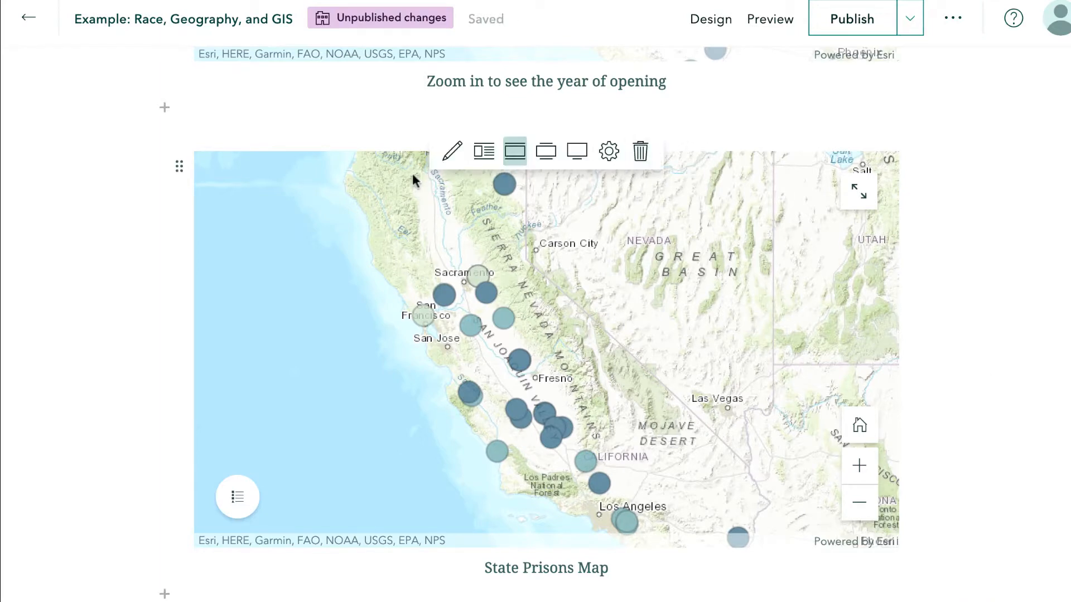
left_click(452, 159)
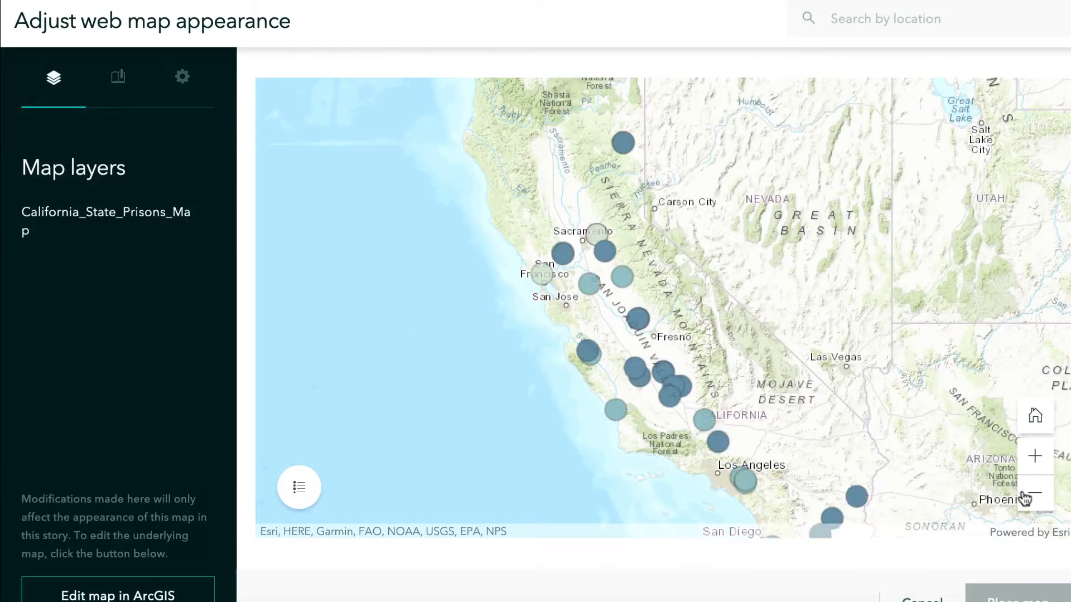
left_click(1035, 493)
left_click_drag(667, 333, 692, 313)
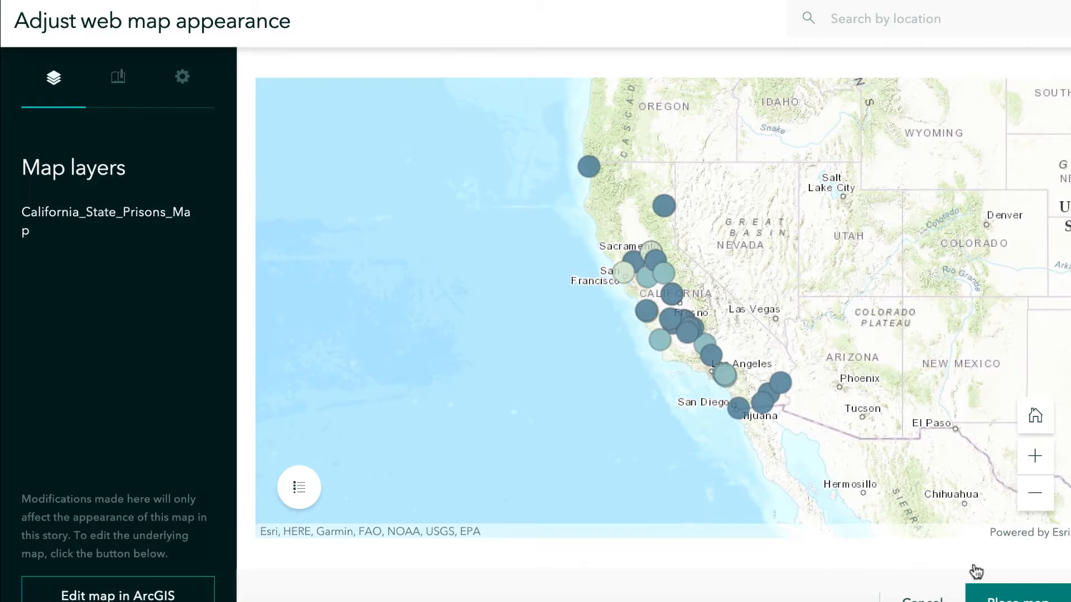
left_click(990, 594)
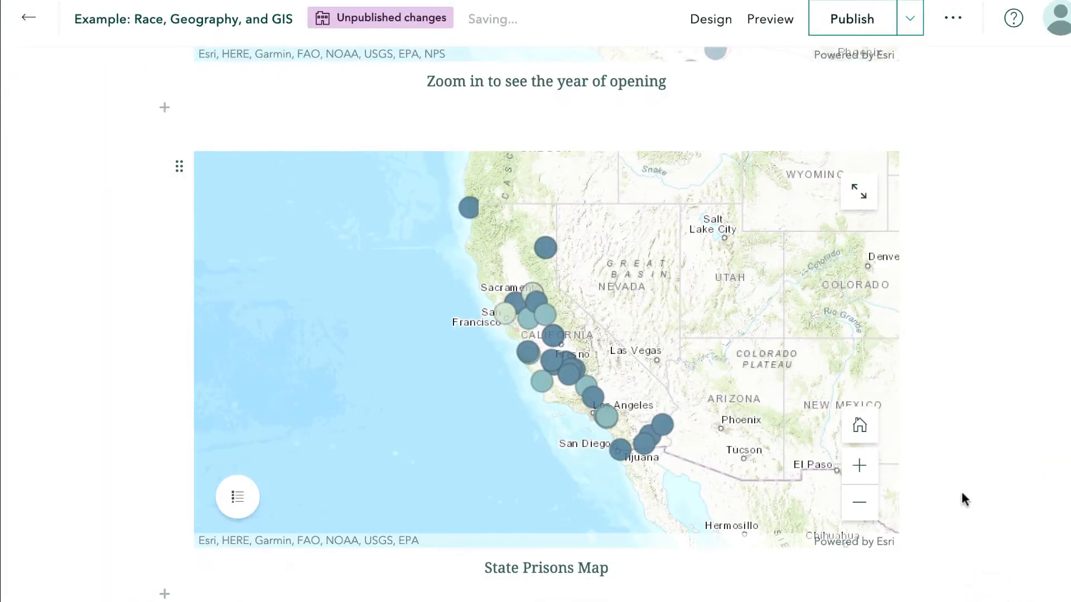